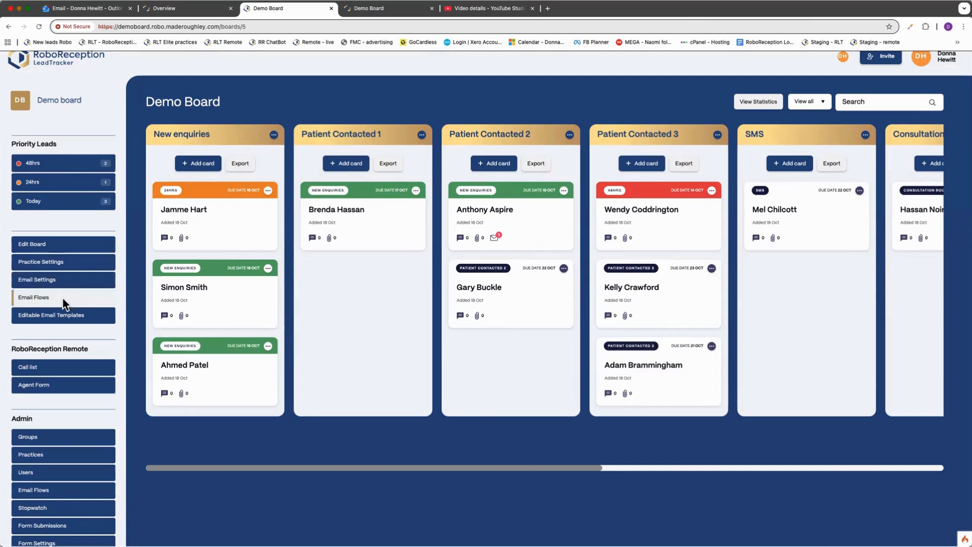
pyautogui.click(44, 299)
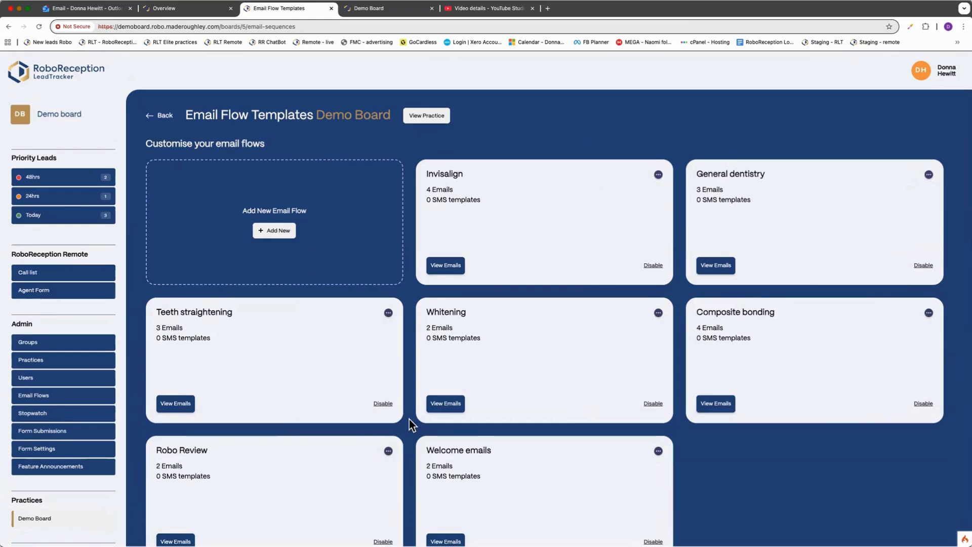
pyautogui.scroll(-3, 411, 422)
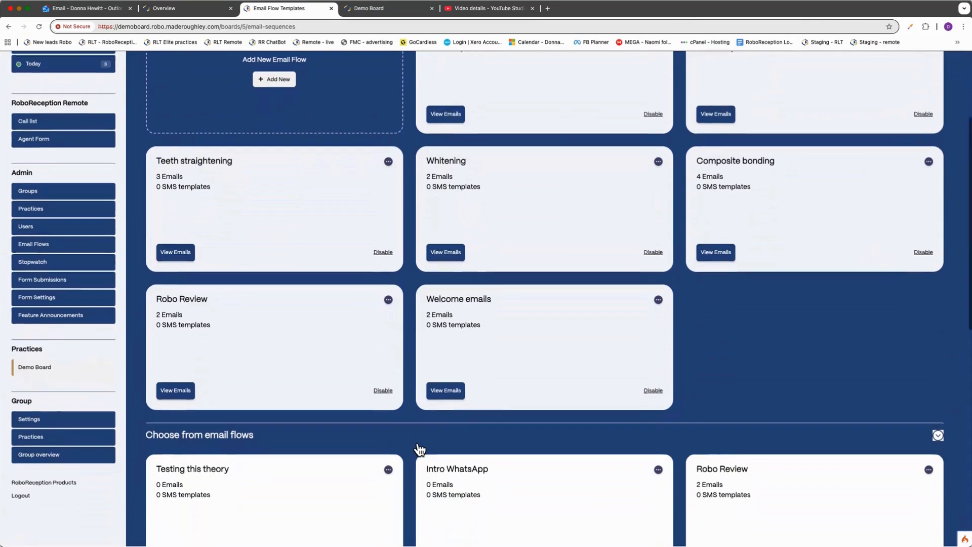
pyautogui.scroll(-5, 420, 448)
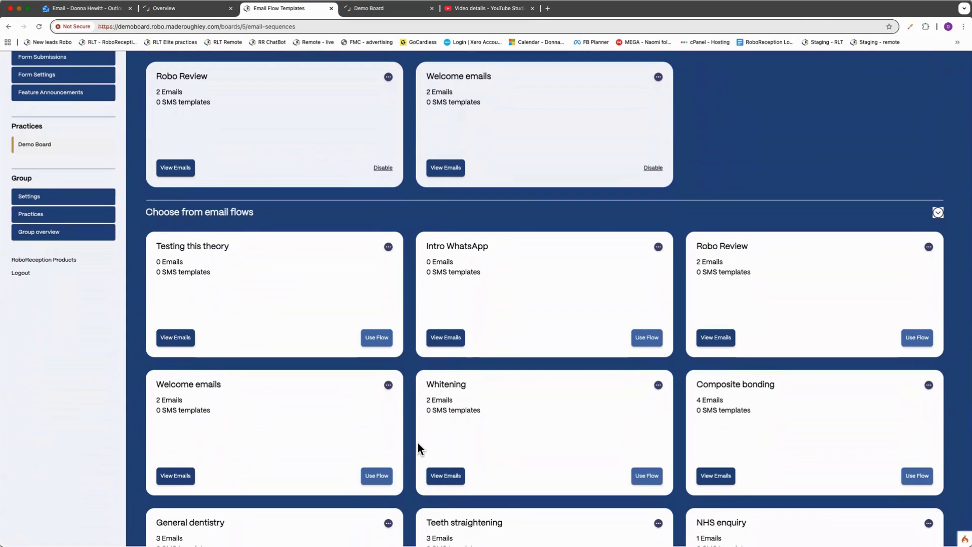
pyautogui.scroll(-2, 417, 442)
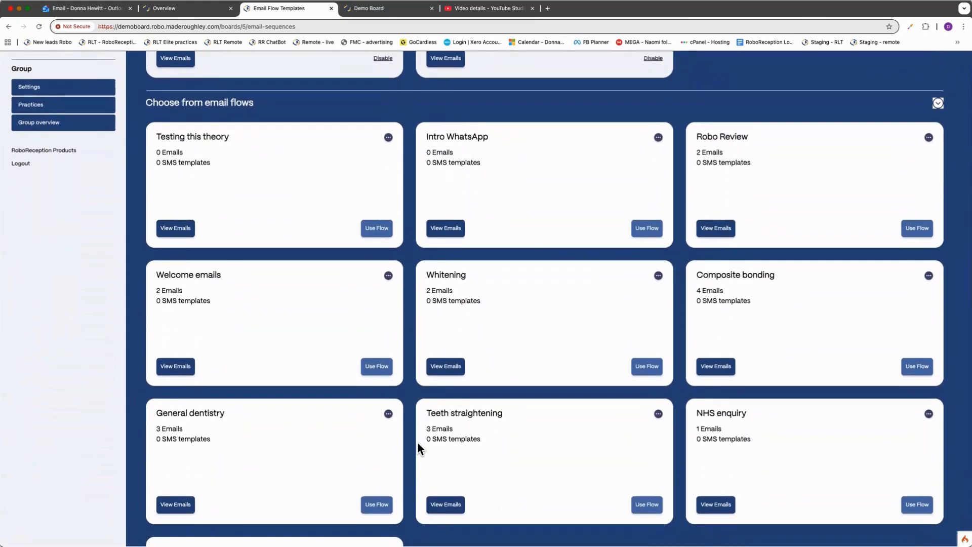
pyautogui.click(647, 367)
pyautogui.scroll(3, 647, 375)
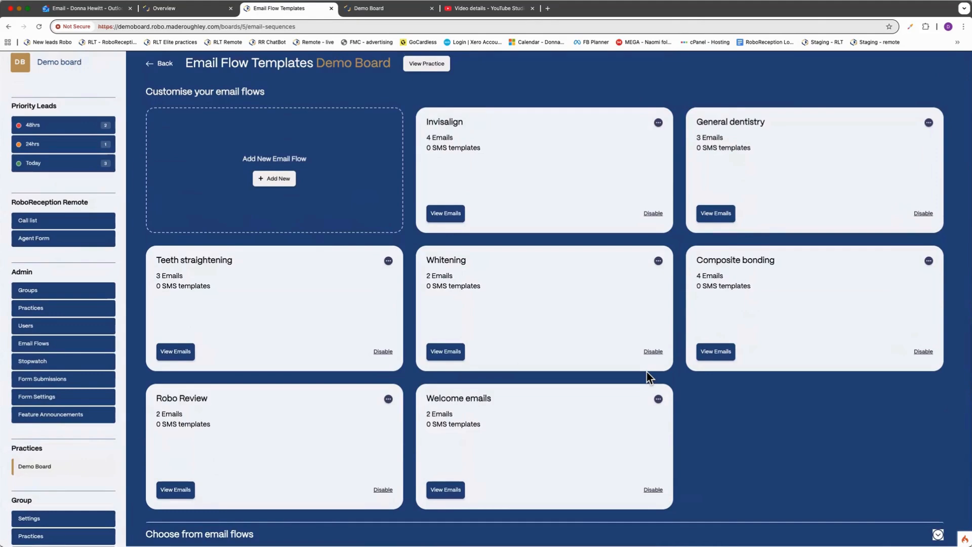
# - Open the first email of the Invisalign flow for editing
pyautogui.click(438, 216)
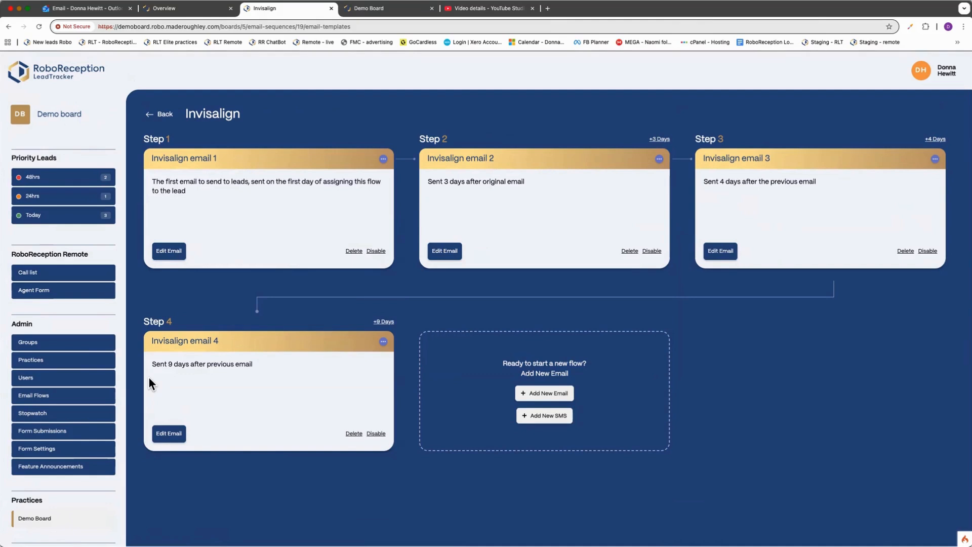
pyautogui.click(175, 254)
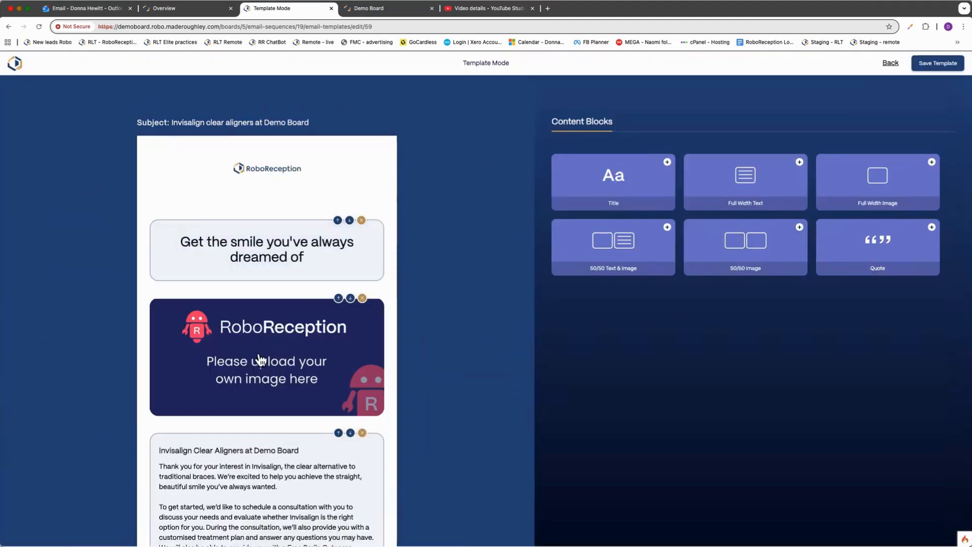
# - Open the email's title, full width image and full width text blocks in turn to examine their editing options
pyautogui.click(234, 247)
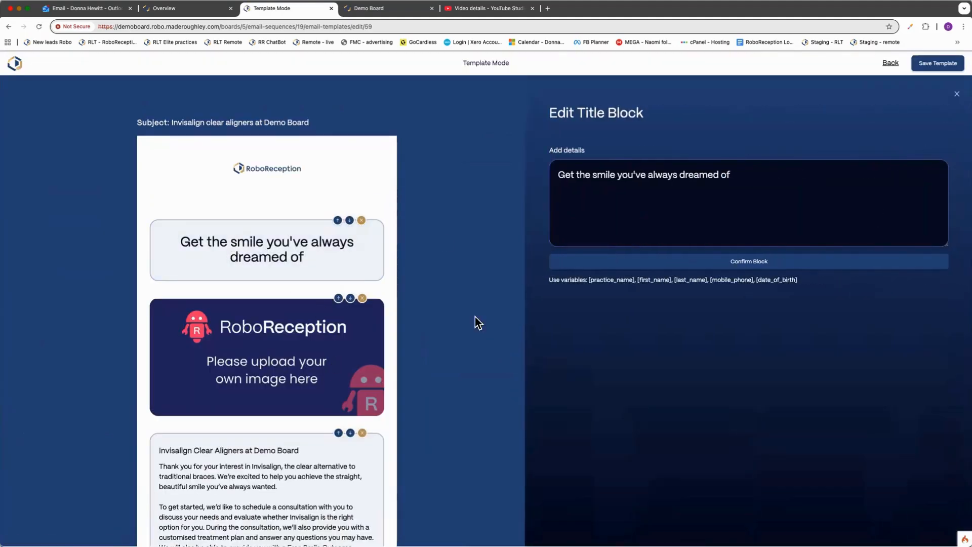
pyautogui.click(241, 351)
pyautogui.click(240, 351)
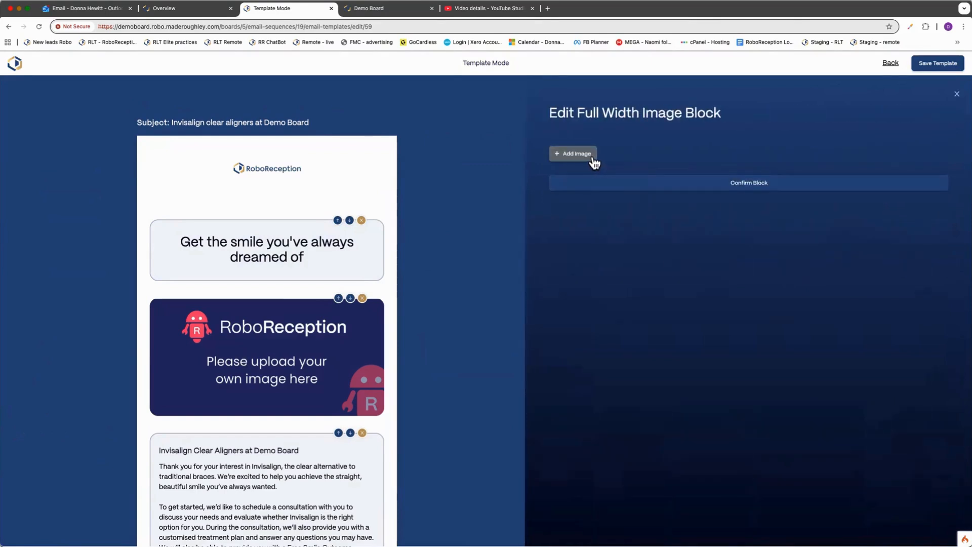
pyautogui.click(754, 188)
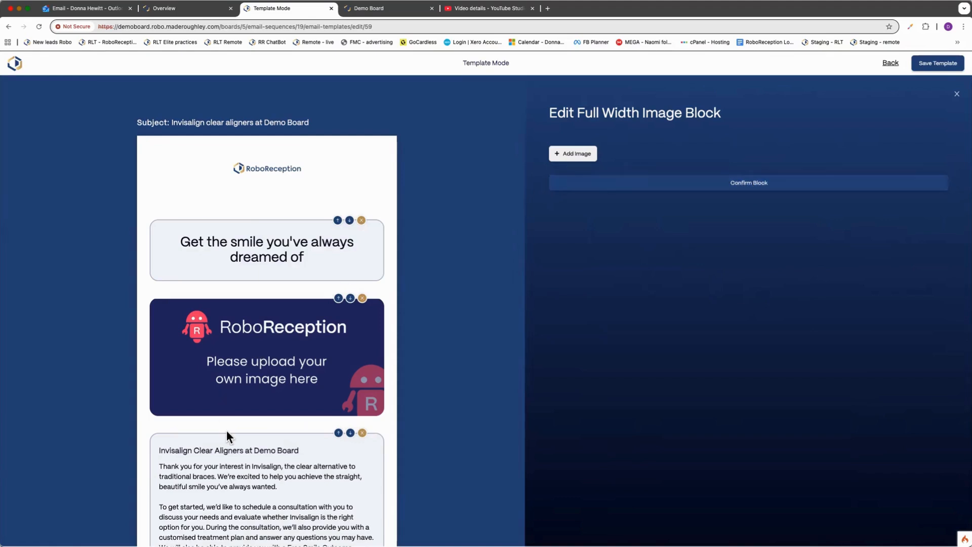
pyautogui.click(232, 470)
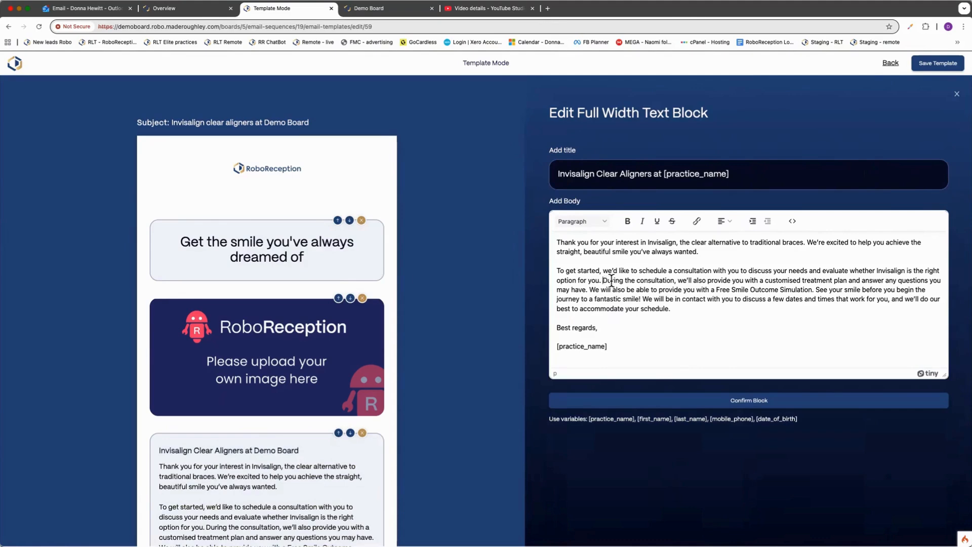
pyautogui.moveTo(603, 280); pyautogui.dragTo(675, 280)
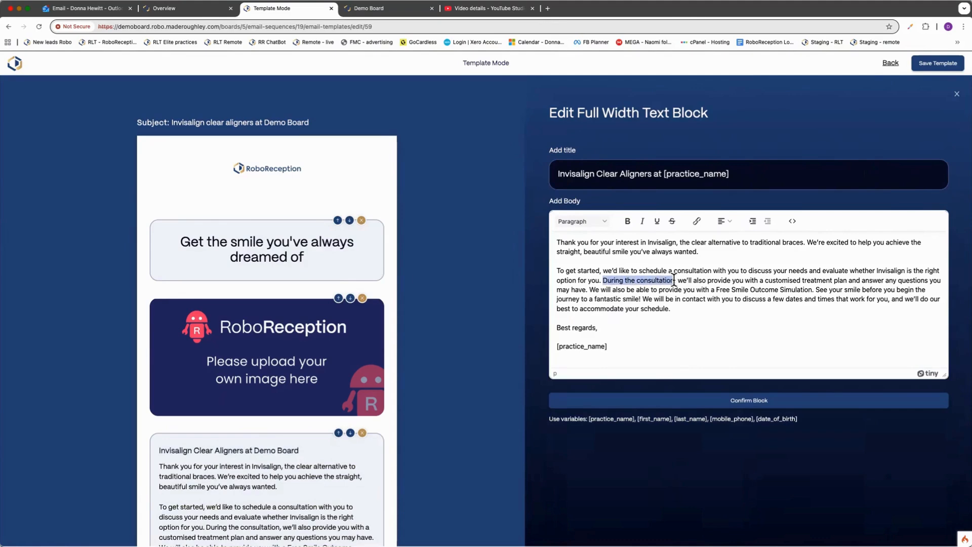
pyautogui.click(698, 218)
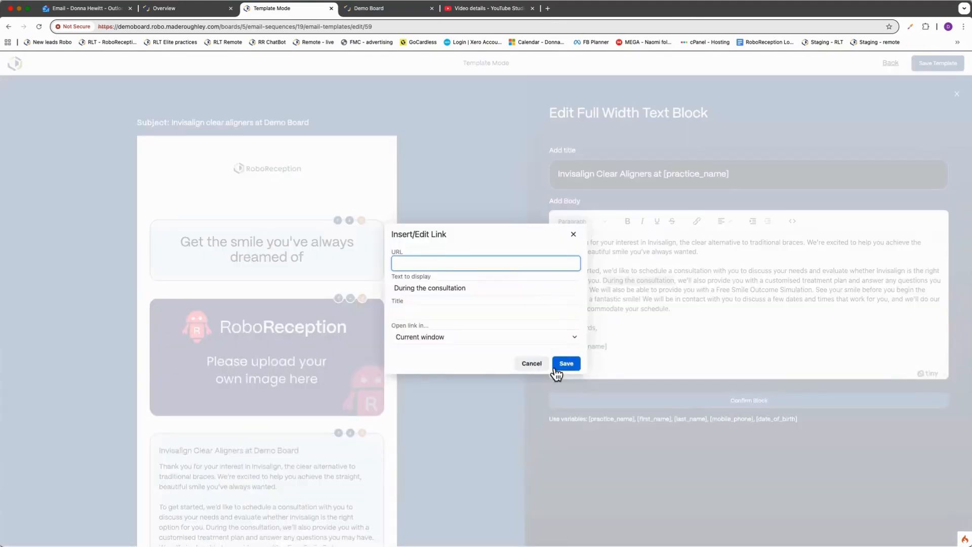
pyautogui.click(531, 363)
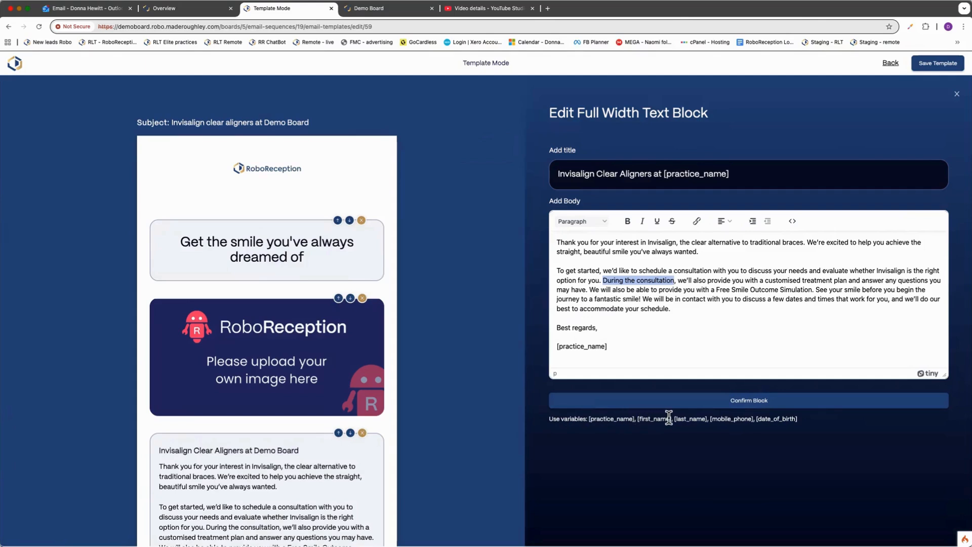
# - Insert the greeting "[first_name]," on its own line at the start of the text block's body and confirm the block
pyautogui.moveTo(639, 419)
pyautogui.mouseDown()
pyautogui.moveTo(671, 414)
pyautogui.moveTo(638, 418)
pyautogui.mouseUp()
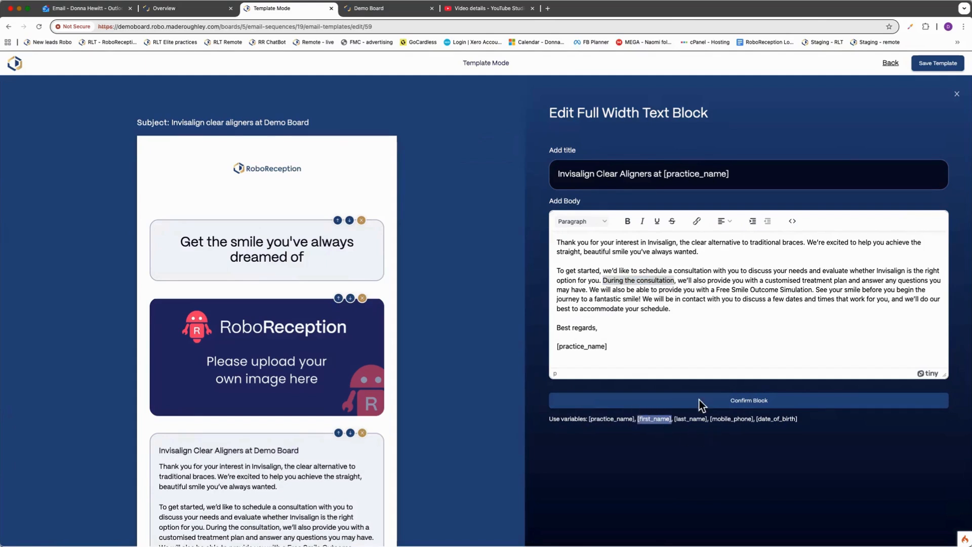
pyautogui.click(558, 246)
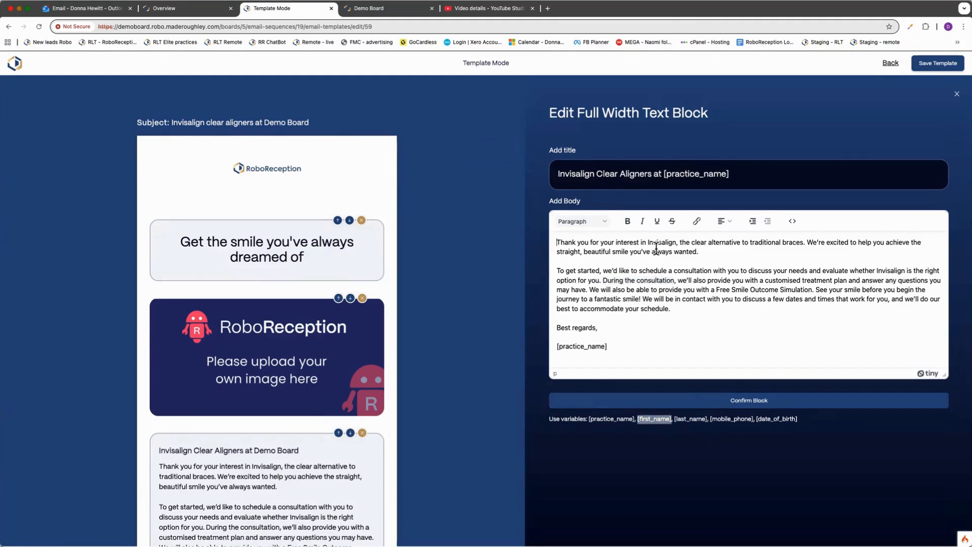
pyautogui.write('[first_name]')
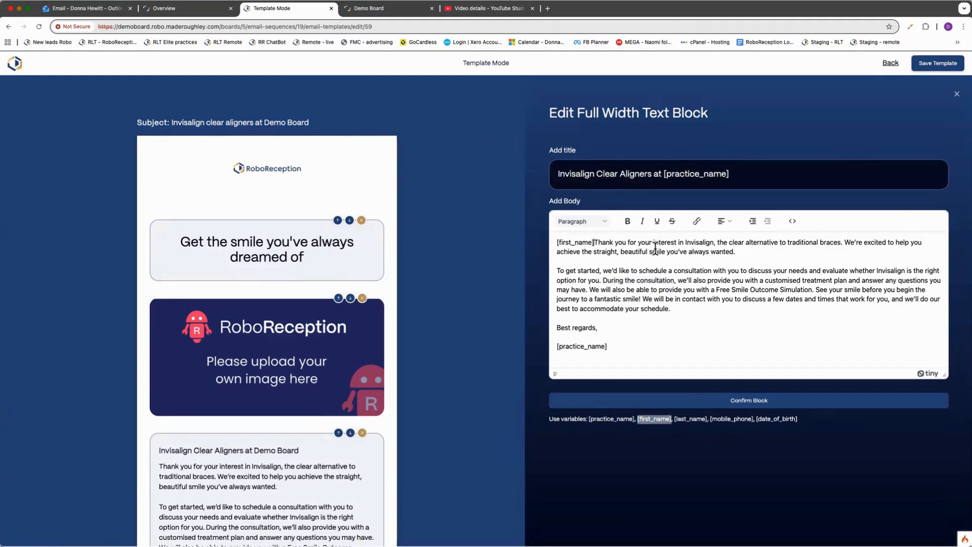
pyautogui.write(',')
pyautogui.press('Return')
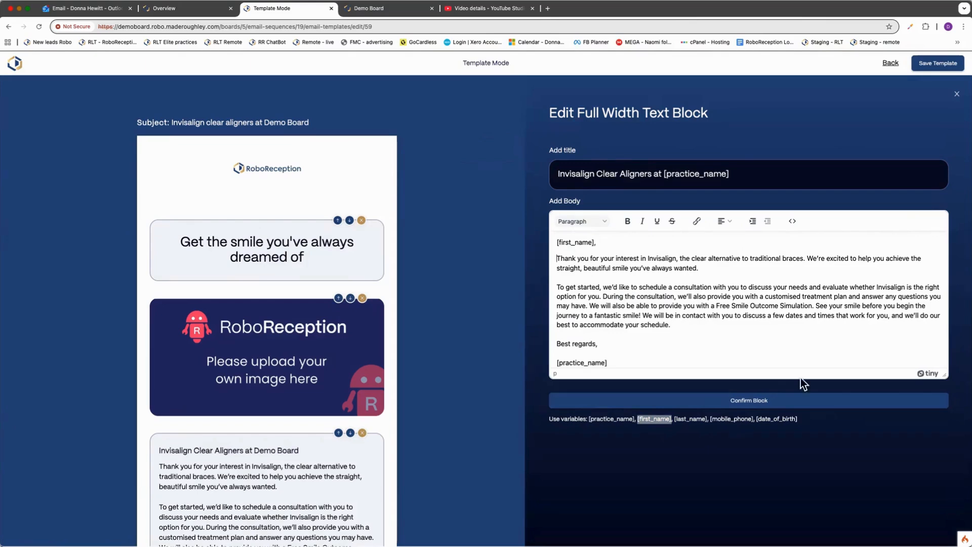
pyautogui.click(745, 399)
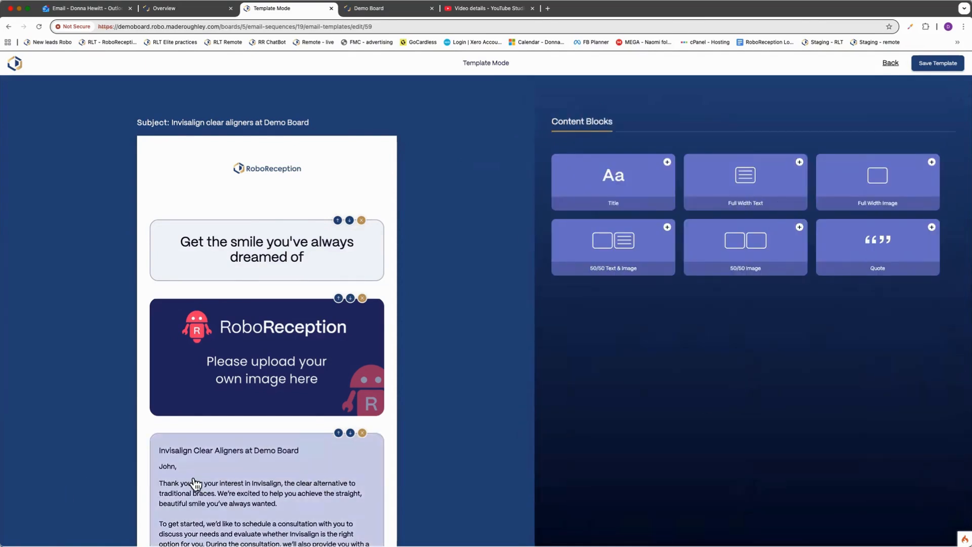
# - Add a right-aligned quote block reading "this is quote" to the email
pyautogui.scroll(-5, 195, 484)
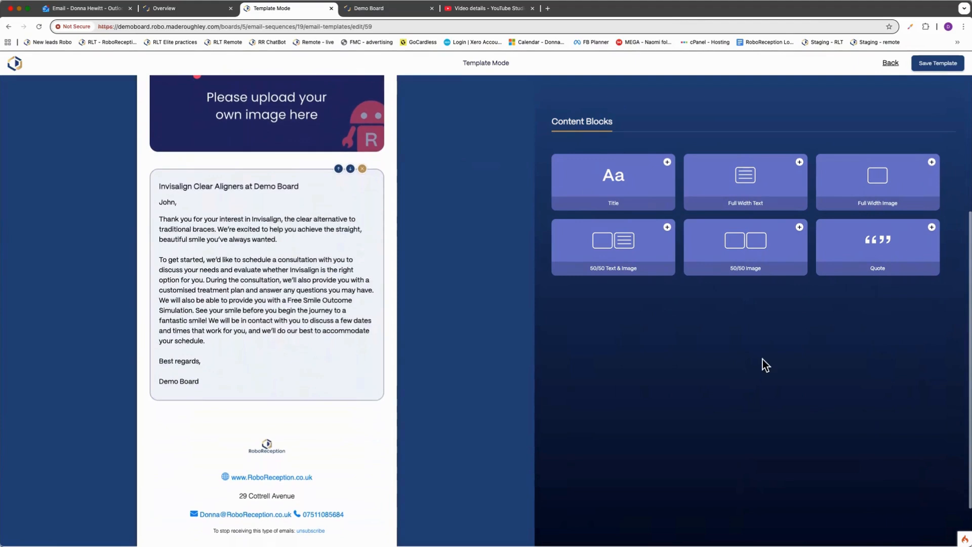
pyautogui.click(865, 256)
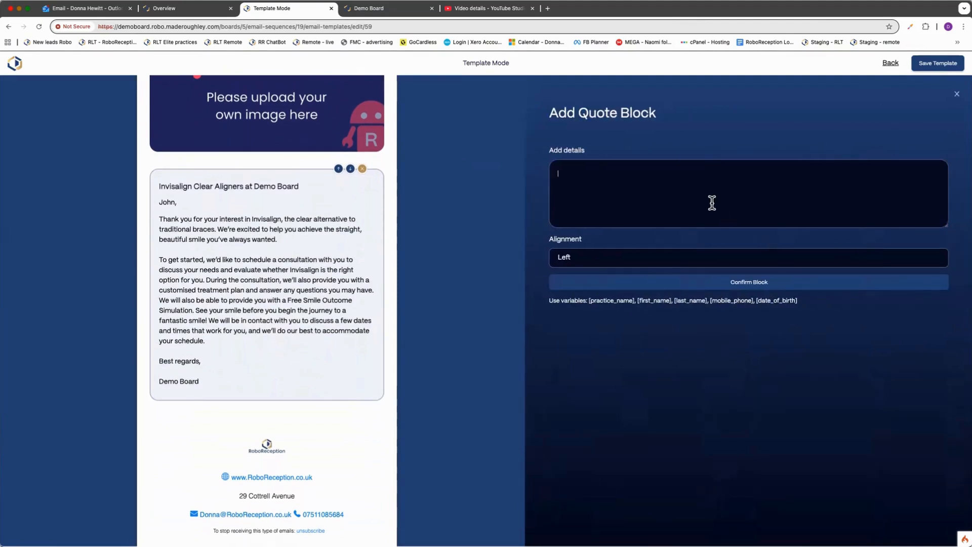
pyautogui.write('this is quote')
pyautogui.press('BackSpace')
pyautogui.press('BackSpace')
pyautogui.write('te')
pyautogui.click(702, 257)
pyautogui.click(698, 271)
pyautogui.click(740, 287)
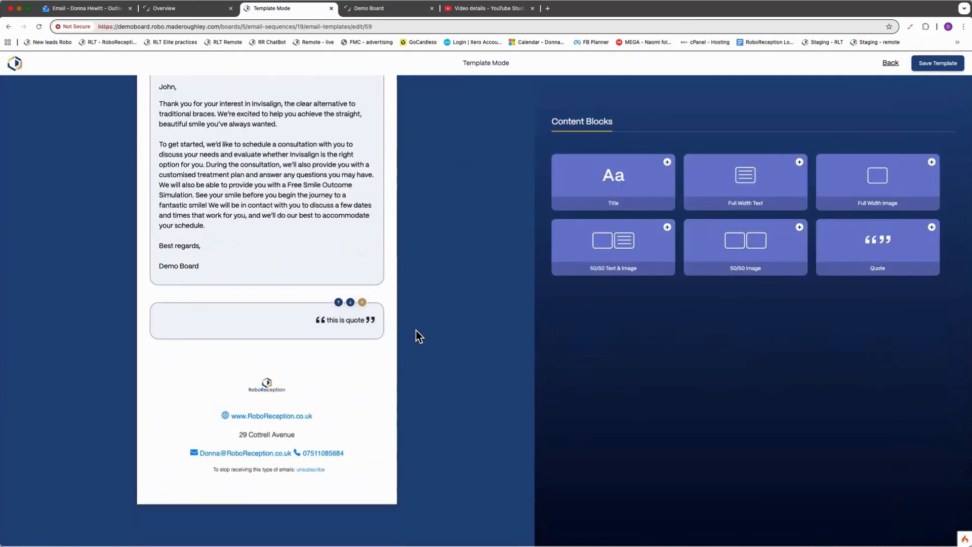
# - Move the quote block above the Invisalign Clear Aligners text block and delete it
pyautogui.click(338, 303)
pyautogui.scroll(2, 325, 146)
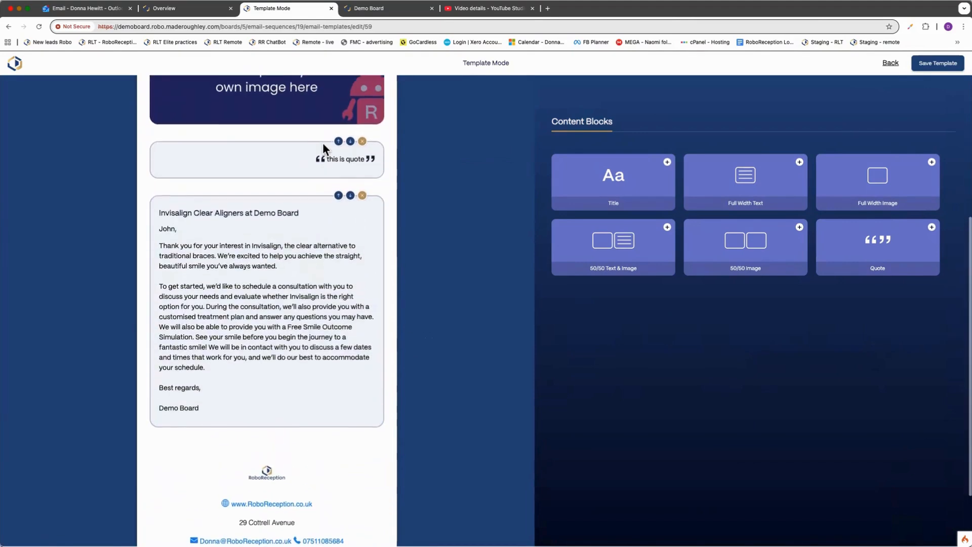
pyautogui.click(362, 150)
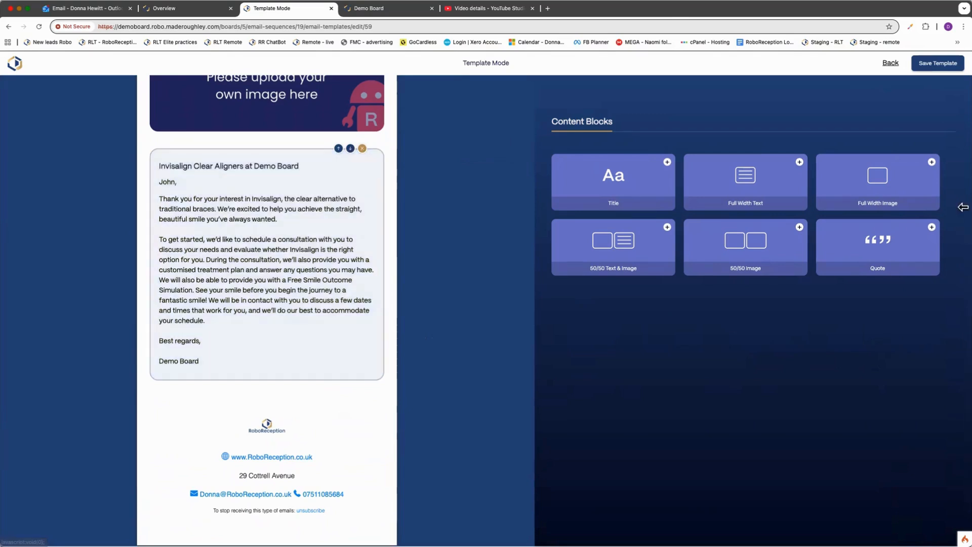
# - Save the email template, and review and save the settings of Invisalign email 1
pyautogui.click(938, 63)
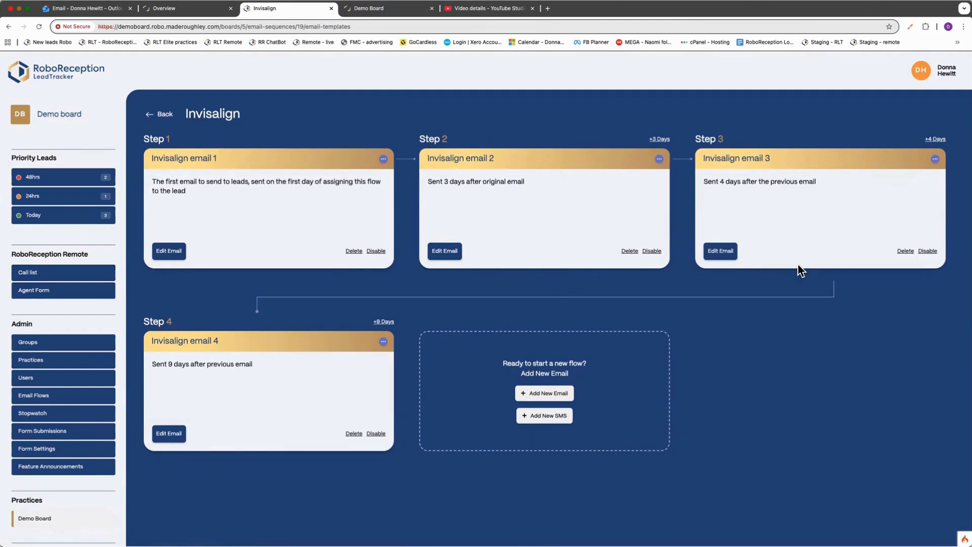
pyautogui.click(383, 160)
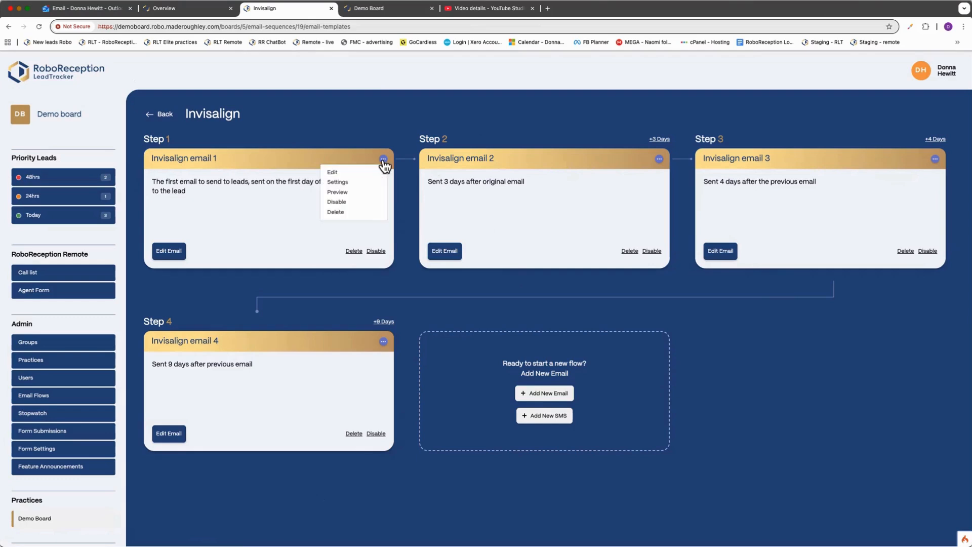
pyautogui.click(354, 182)
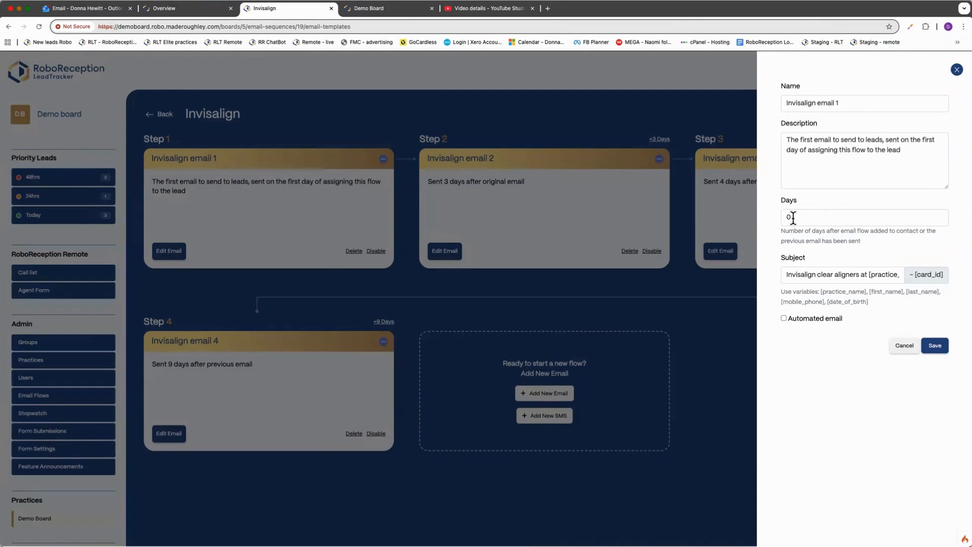
pyautogui.click(886, 274)
pyautogui.click(935, 349)
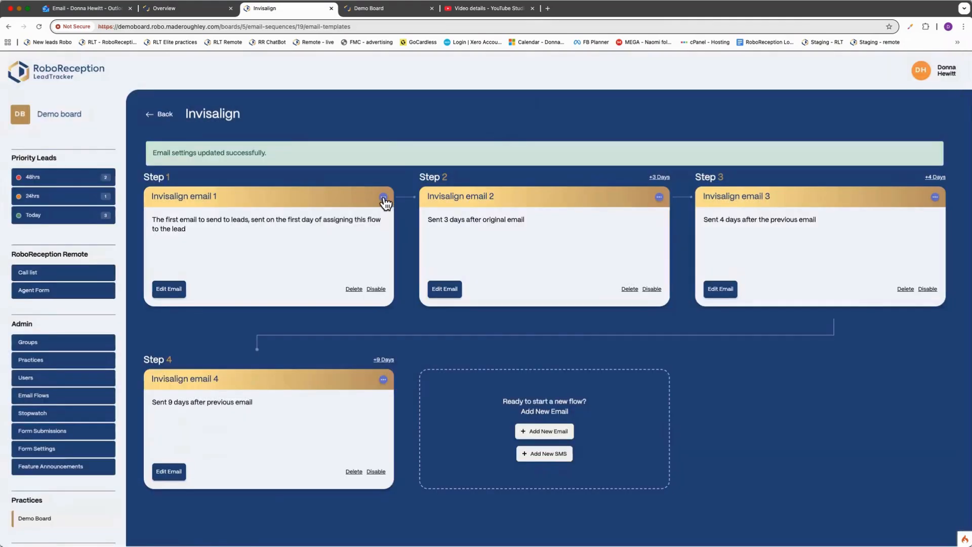
# - Send a preview of Invisalign email 1 to the practice's own e-mail address
pyautogui.click(384, 198)
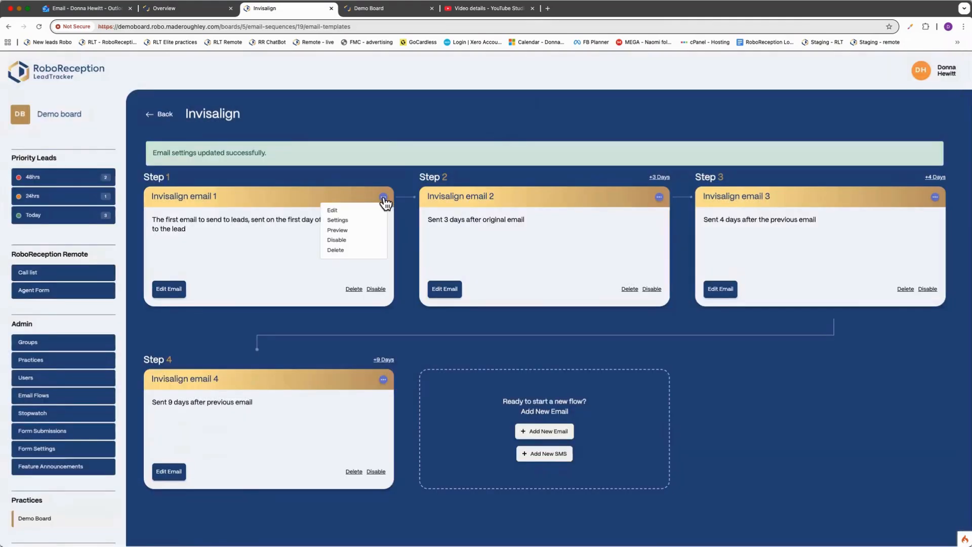
pyautogui.click(369, 229)
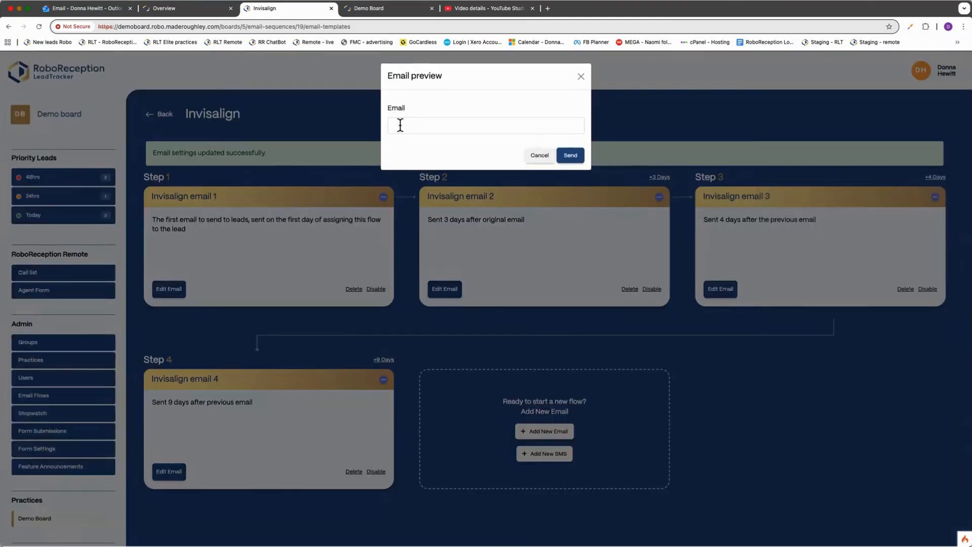
pyautogui.click(400, 125)
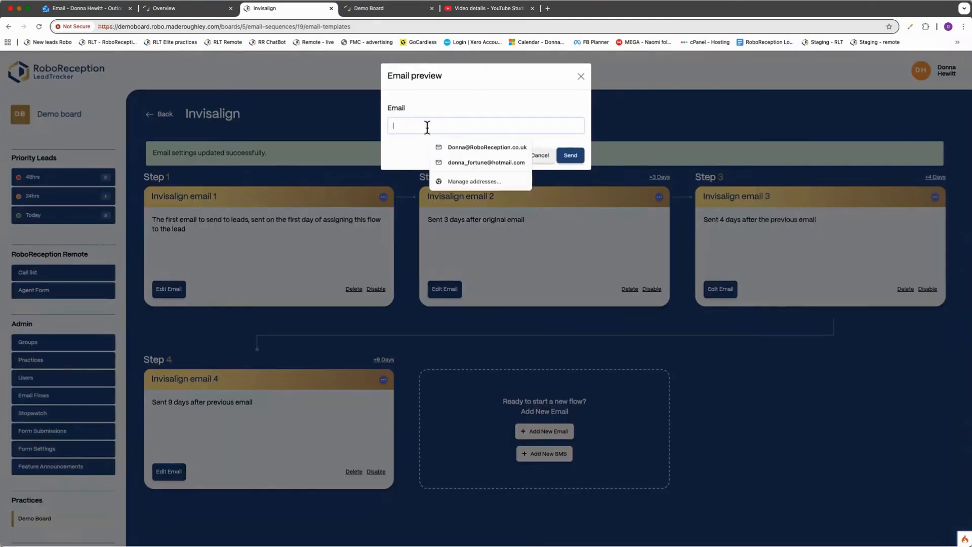
pyautogui.click(467, 147)
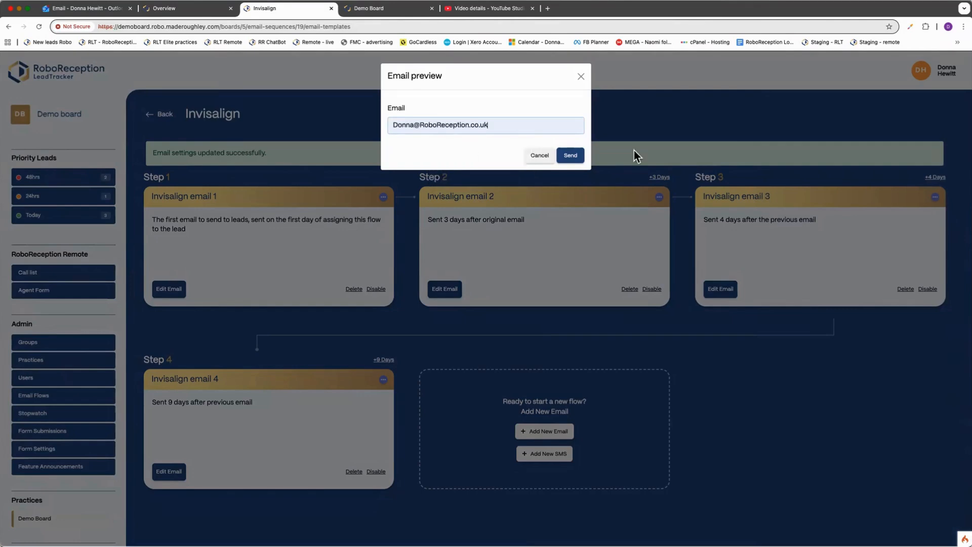
pyautogui.click(563, 156)
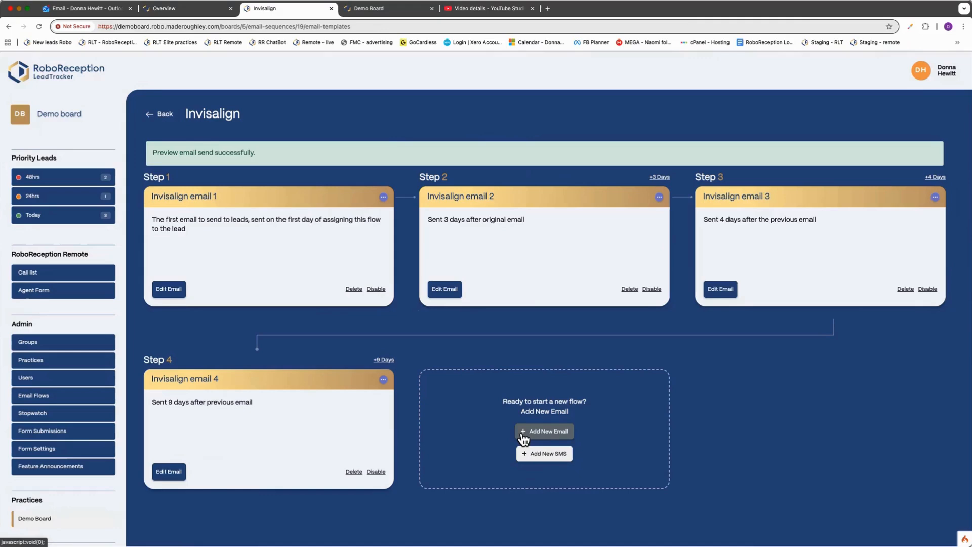
# - Look at the form for adding a new SMS to the Invisalign flow and close it without saving
pyautogui.click(547, 454)
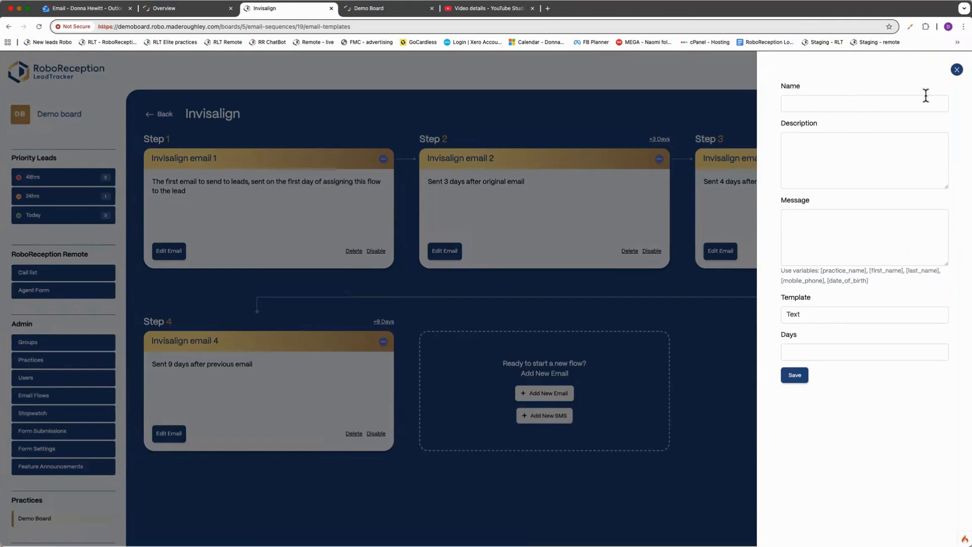
pyautogui.click(957, 69)
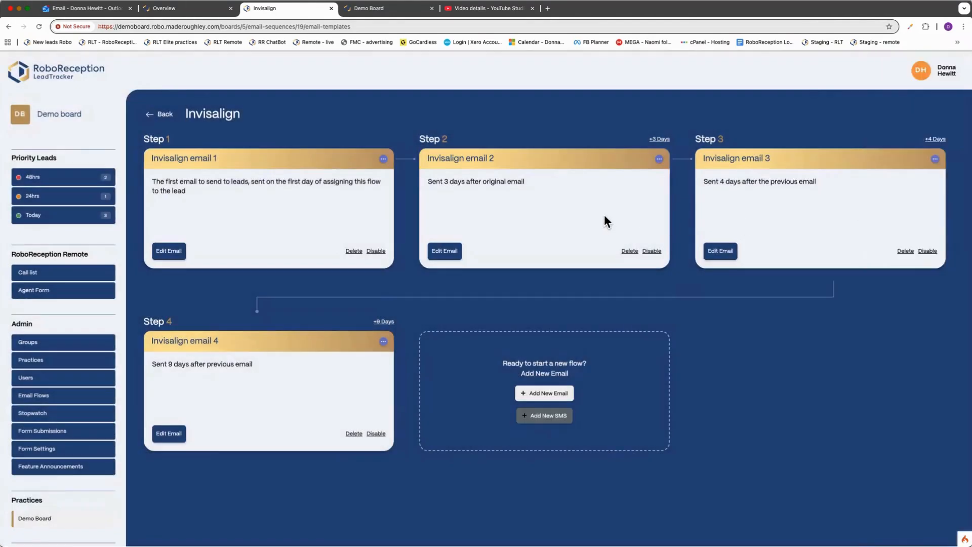
# - Return to the board's email flow templates, view the confirmation for disabling the Invisalign flow and cancel it
pyautogui.click(158, 116)
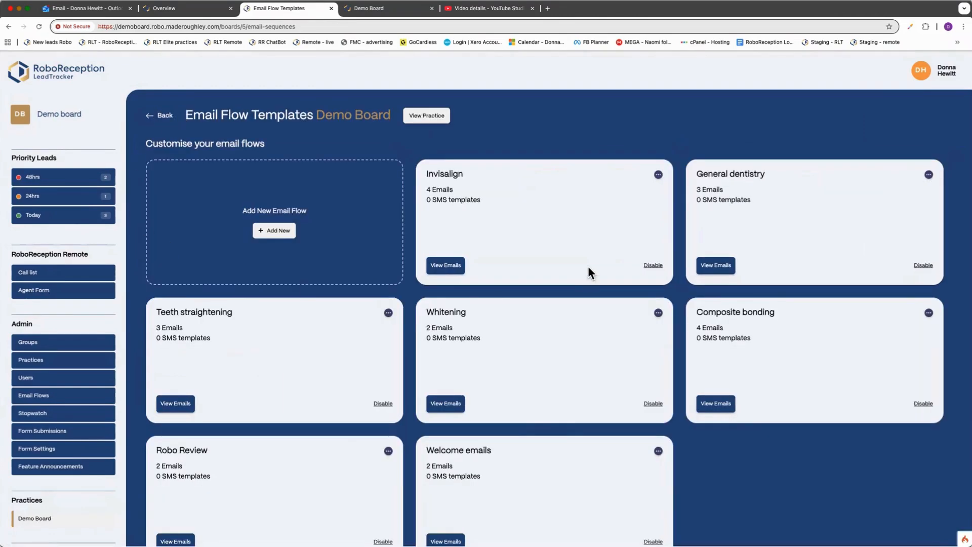
pyautogui.click(653, 266)
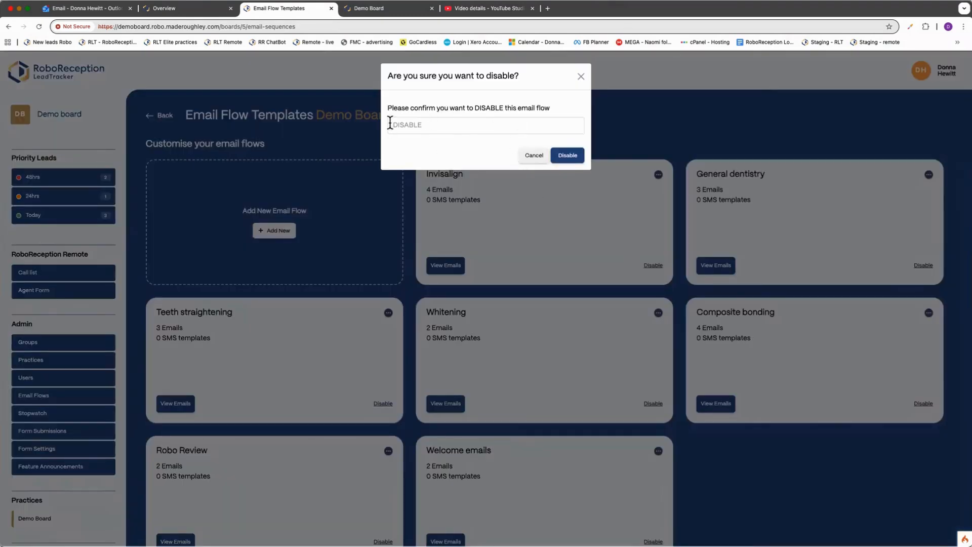
pyautogui.click(535, 155)
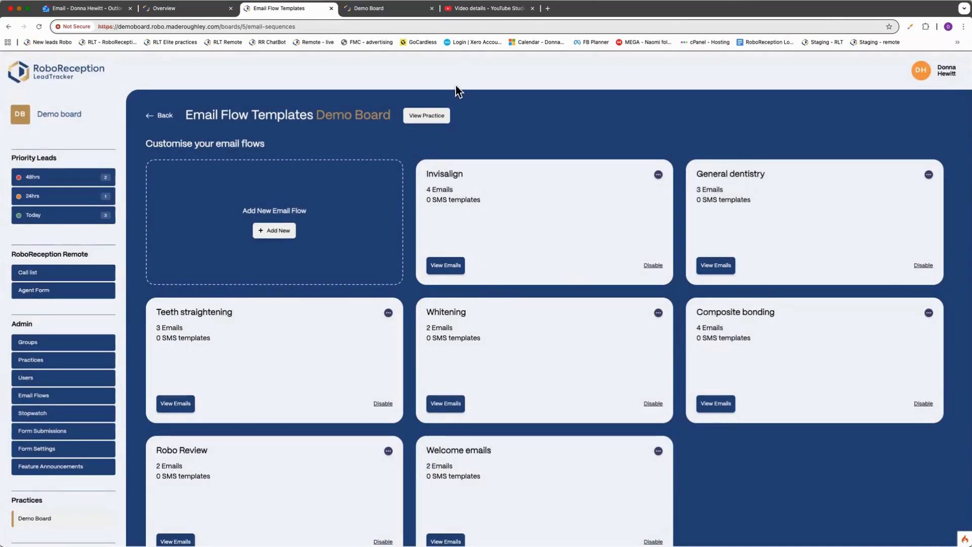
pyautogui.scroll(-1, 616, 90)
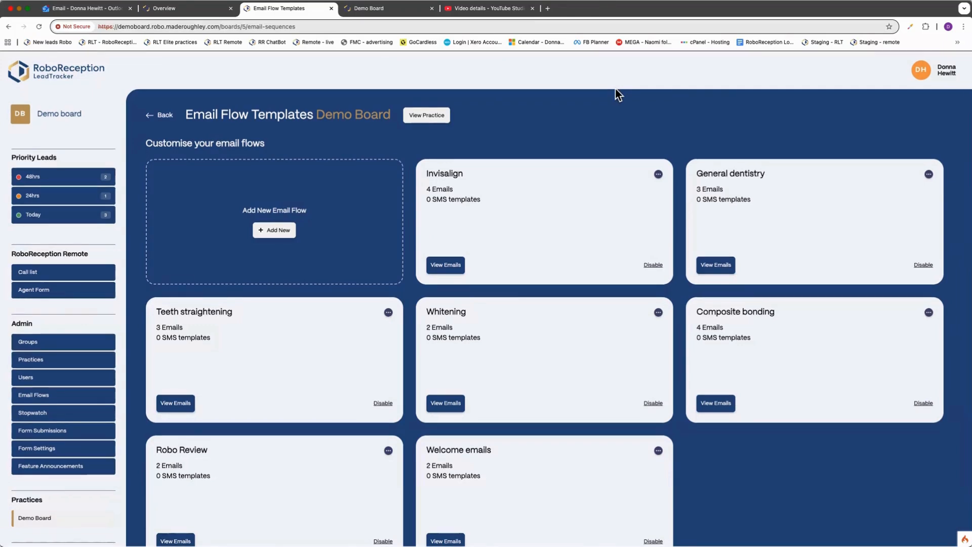
# - In the Demo Board's editable email templates, start a new template named "We're looking forward to seeing you"
pyautogui.click(425, 117)
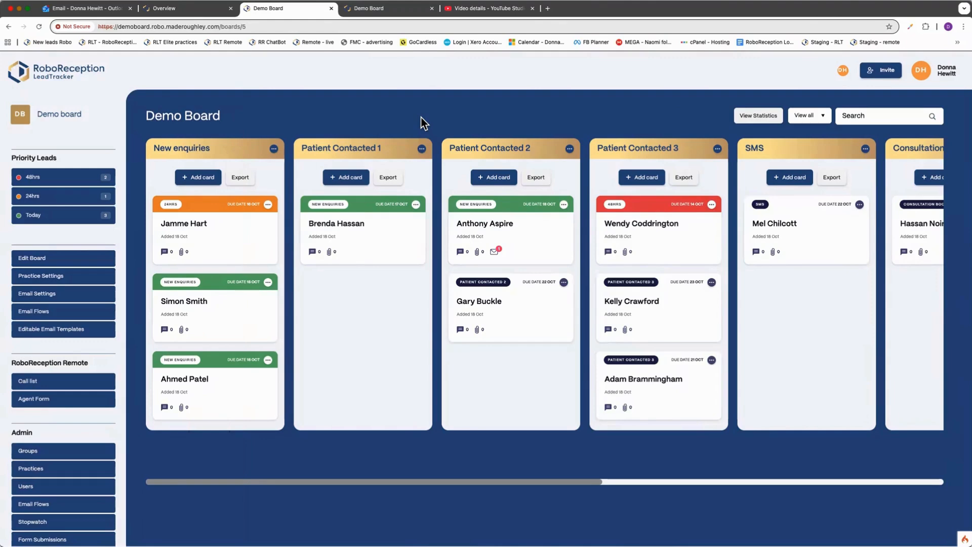
pyautogui.click(49, 330)
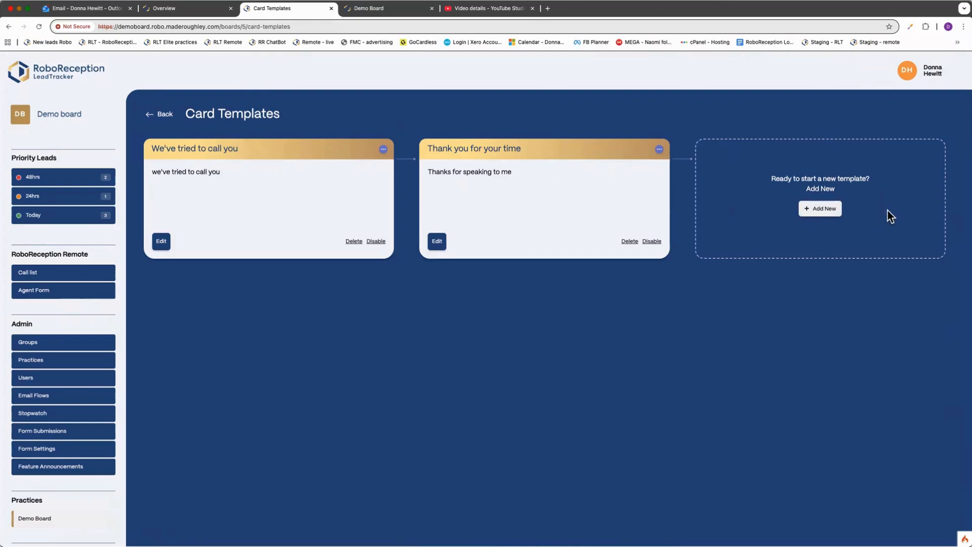
pyautogui.click(825, 218)
pyautogui.click(811, 101)
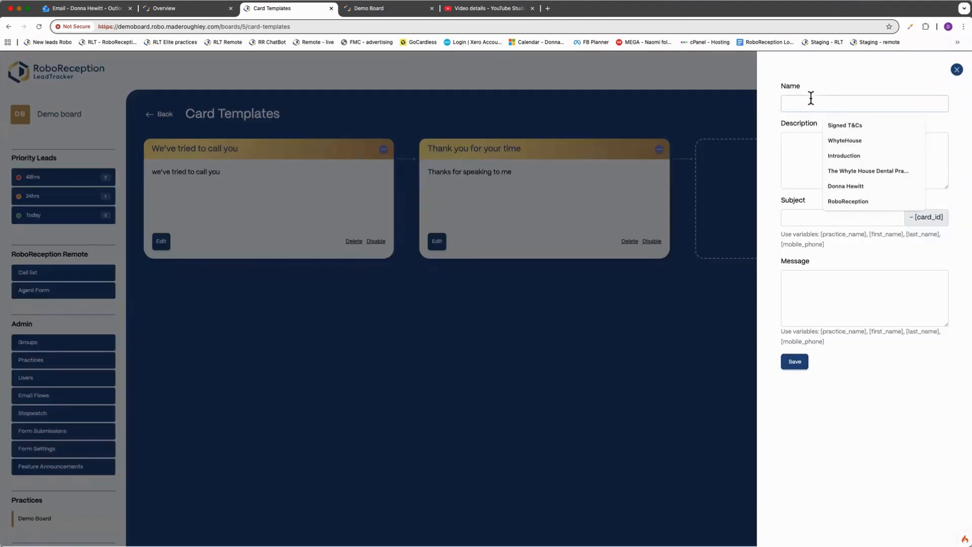
pyautogui.write("We're lo")
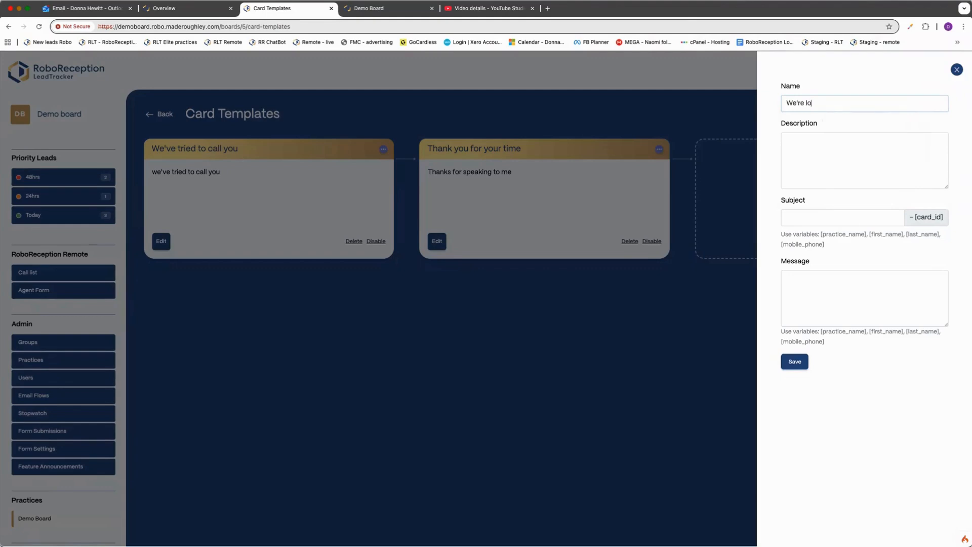
pyautogui.write('oking forward to seeing you')
# - Enter the description "To be sent when consultation booked" and copy the template's name into its subject
pyautogui.press('Tab')
pyautogui.write('To ')
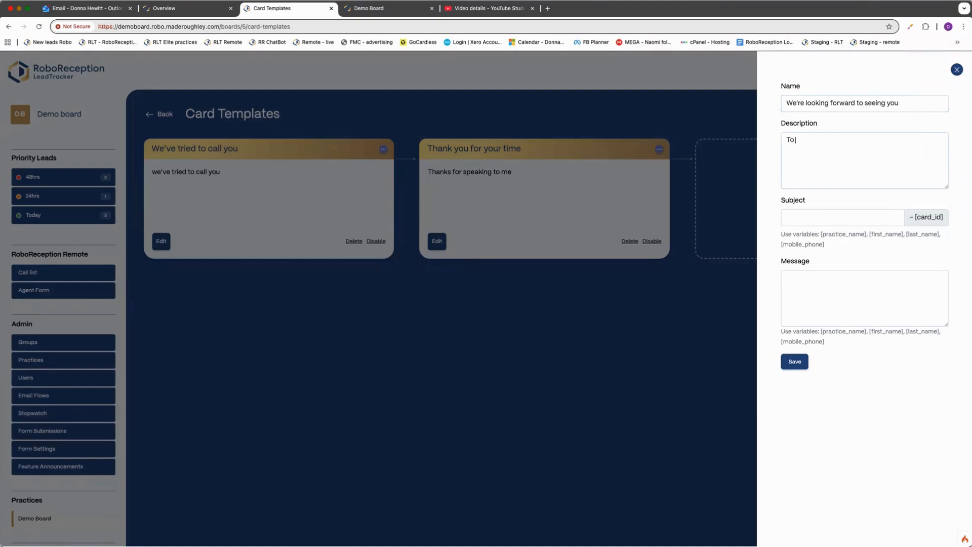
pyautogui.write('be sent when consultation booked')
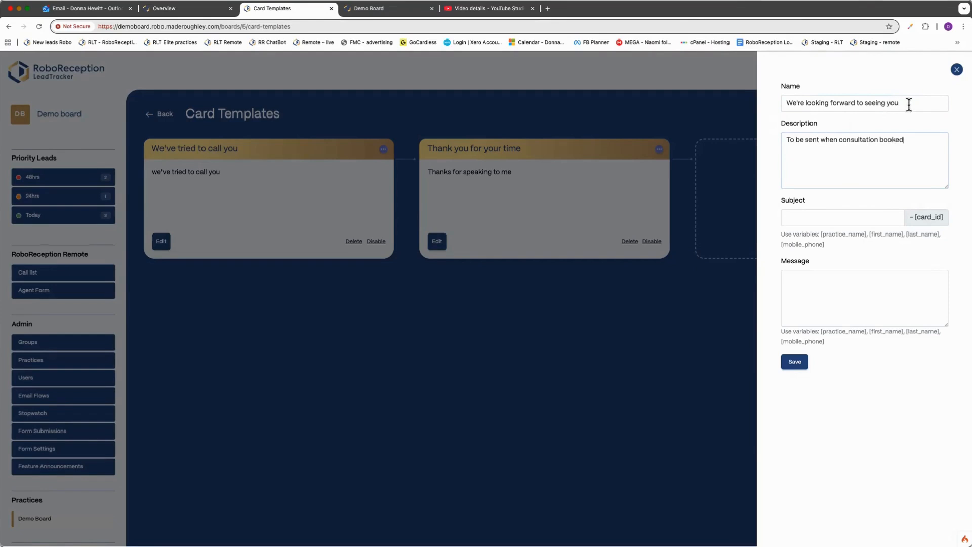
pyautogui.moveTo(907, 103); pyautogui.dragTo(778, 104)
pyautogui.hotkey('ctrl', 'c')
pyautogui.click(845, 218)
pyautogui.hotkey('ctrl', 'v')
# - Begin the template's message with the greeting "[first_name]," using the first-name variable
pyautogui.click(810, 284)
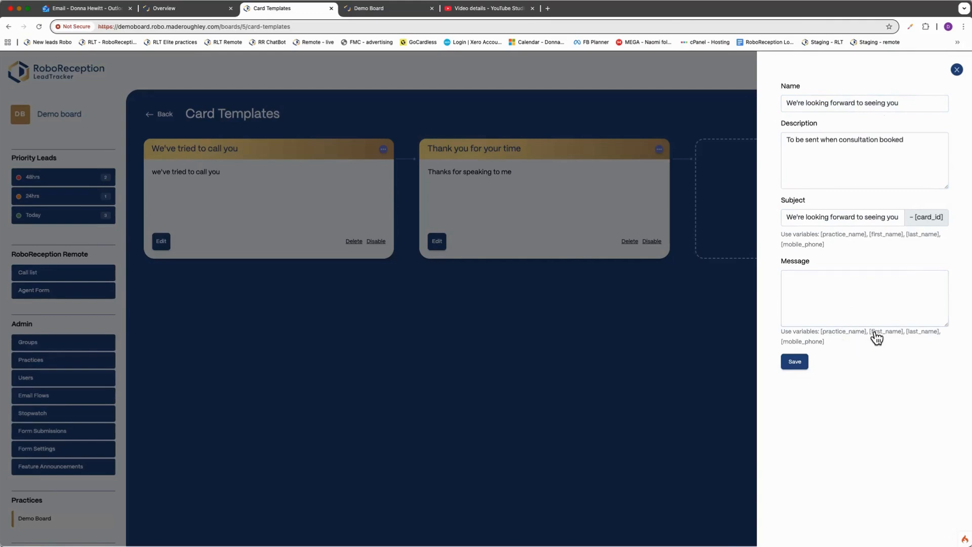
pyautogui.press('super+v')
pyautogui.write(',')
pyautogui.press('Return')
# - Write the message body "We are really looking forward to seeing you on Tuesday at 2pm, please arrive 10 minutes early to complete any necessary paperwork."
pyautogui.write('We are really lookin go')
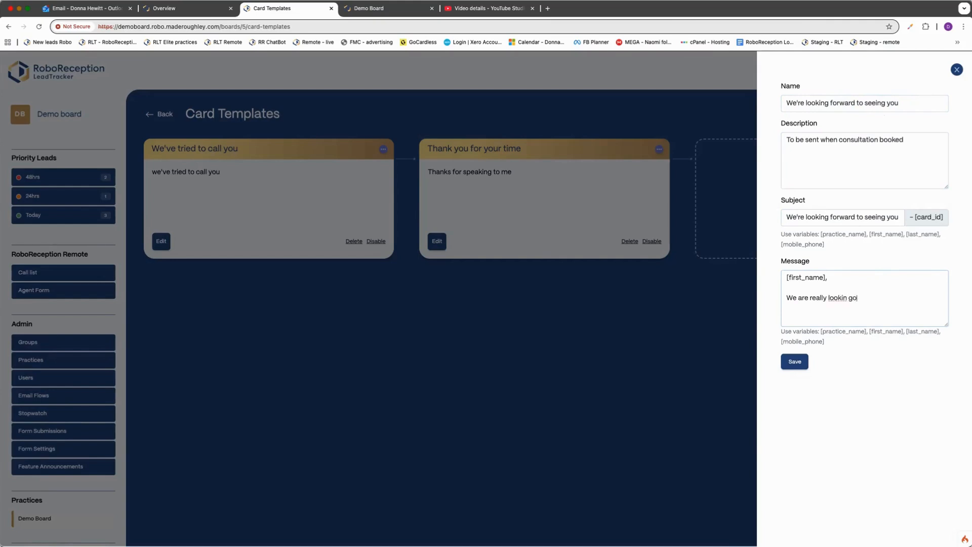
pyautogui.press('BackSpace')
pyautogui.press('BackSpace')
pyautogui.press('BackSpace')
pyautogui.press('BackSpace')
pyautogui.write('ng forward to seeing you on Tuesday at 2')
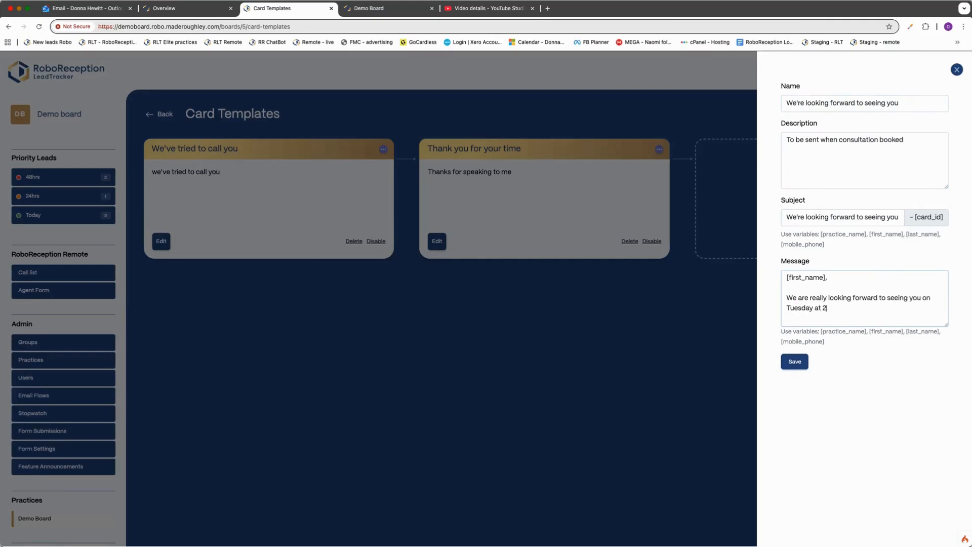
pyautogui.write('pm, please arrive 10 minutes early to c')
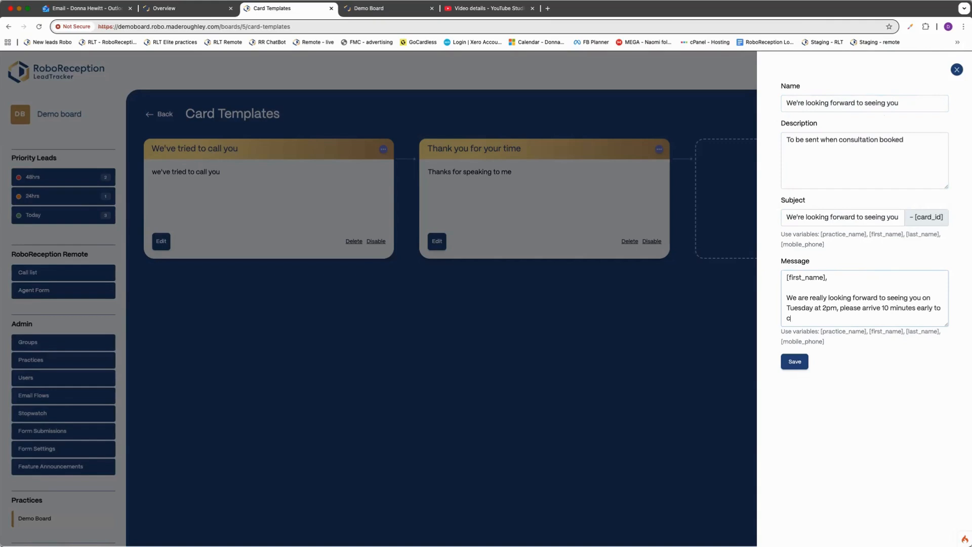
pyautogui.write('omplete any necessary paperwork.')
# - Sign off the message with "Thanks" and "Team ABC Practice" on separate lines, and save the new template
pyautogui.press('Return')
pyautogui.press('Return')
pyautogui.write('Thanks')
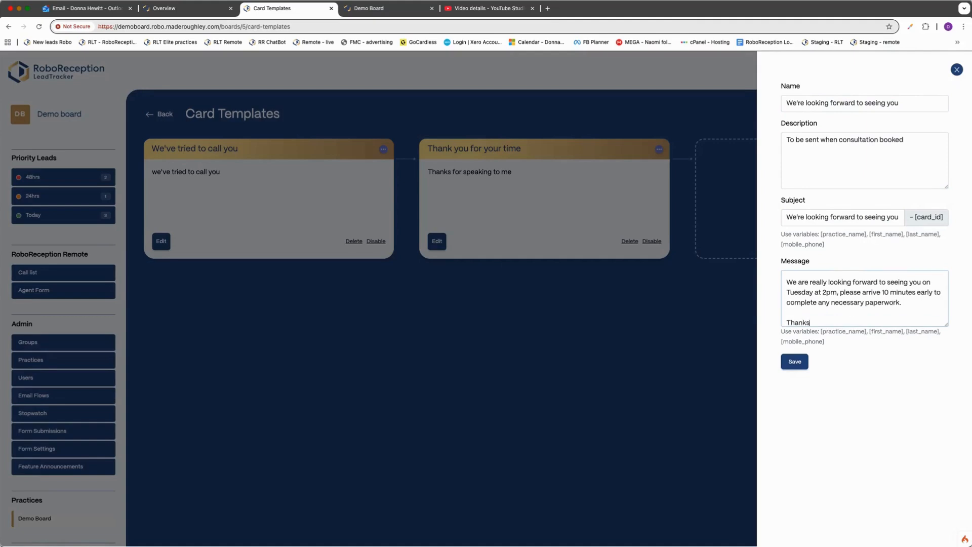
pyautogui.press('Return')
pyautogui.write('Team')
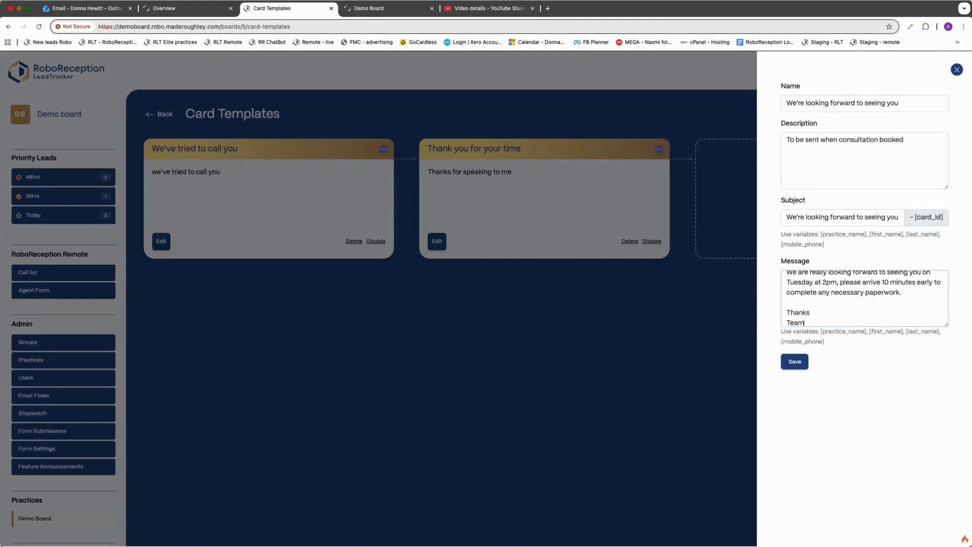
pyautogui.write(' ABC Practice')
pyautogui.click(800, 361)
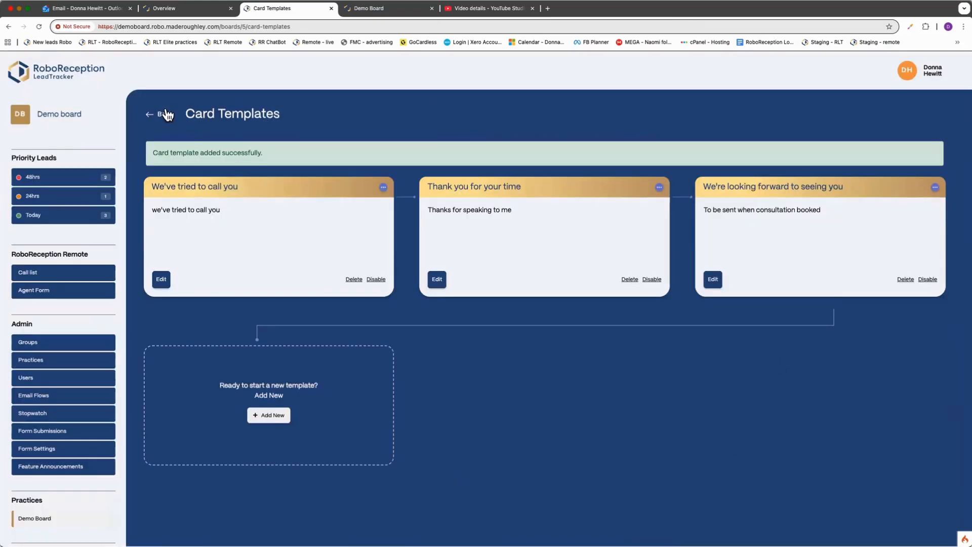
# - From the first lead card in Patient Contacted 2, start an email using the "We're looking forward to seeing you" template
pyautogui.click(160, 114)
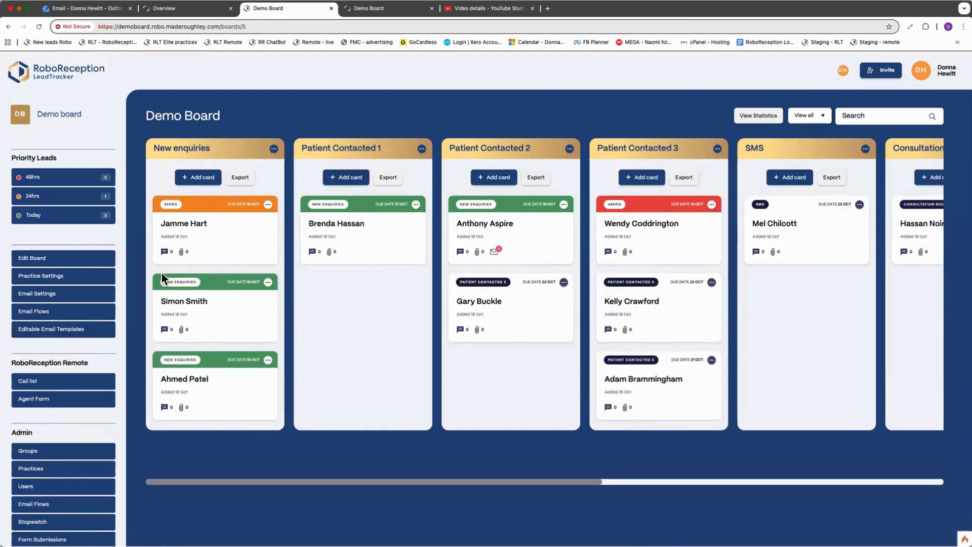
pyautogui.hscroll(3, 766, 282)
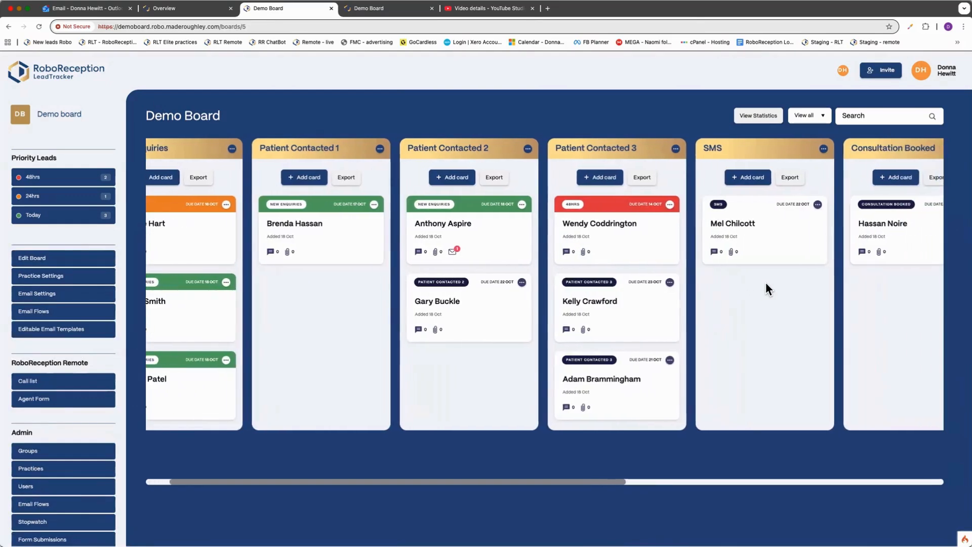
pyautogui.click(480, 234)
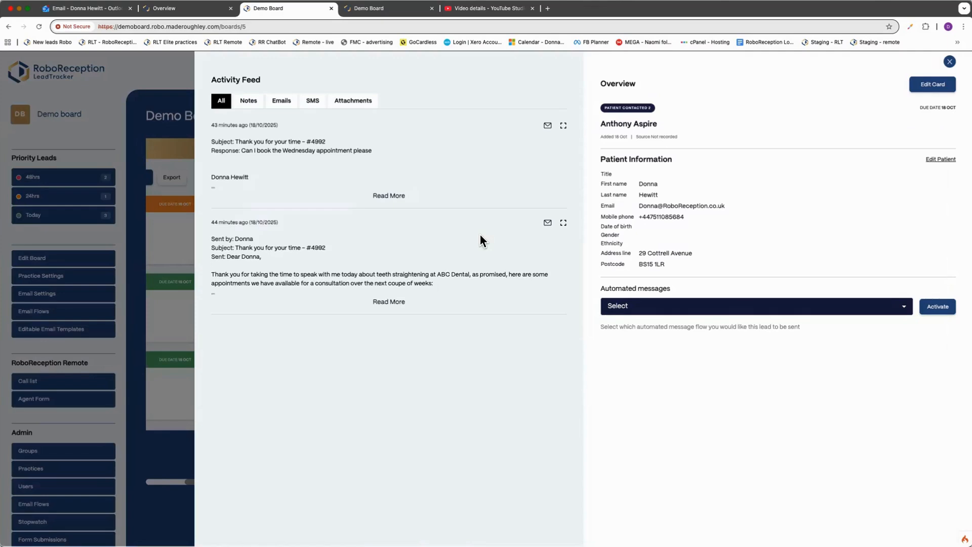
pyautogui.click(276, 101)
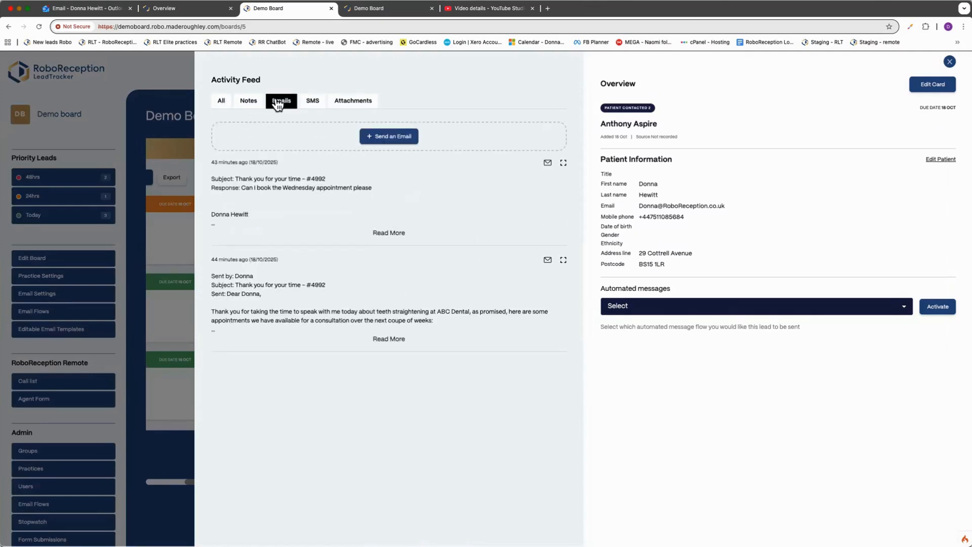
pyautogui.click(387, 139)
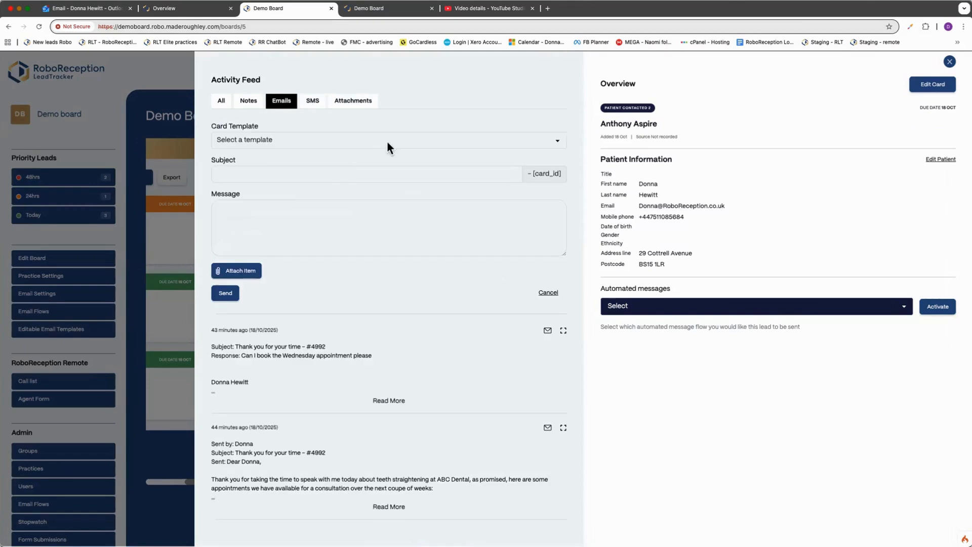
pyautogui.click(293, 139)
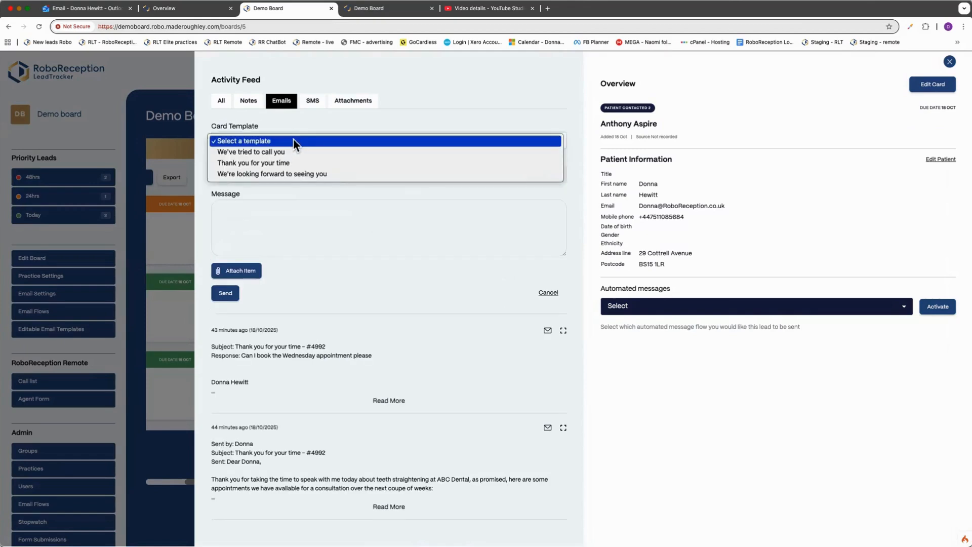
pyautogui.click(291, 176)
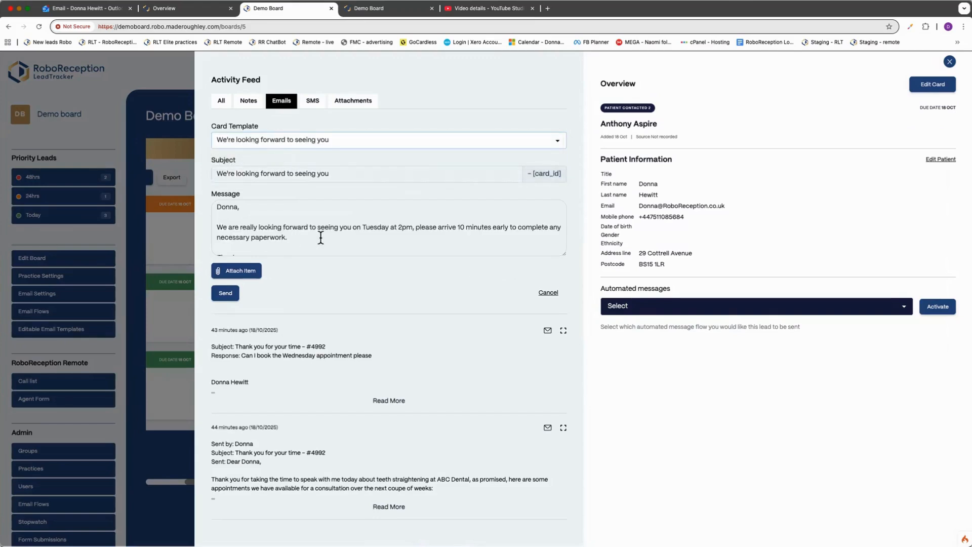
# - Change the appointment in the message to Wednesday at 3.15pm and send the email to the lead
pyautogui.doubleClick(363, 226)
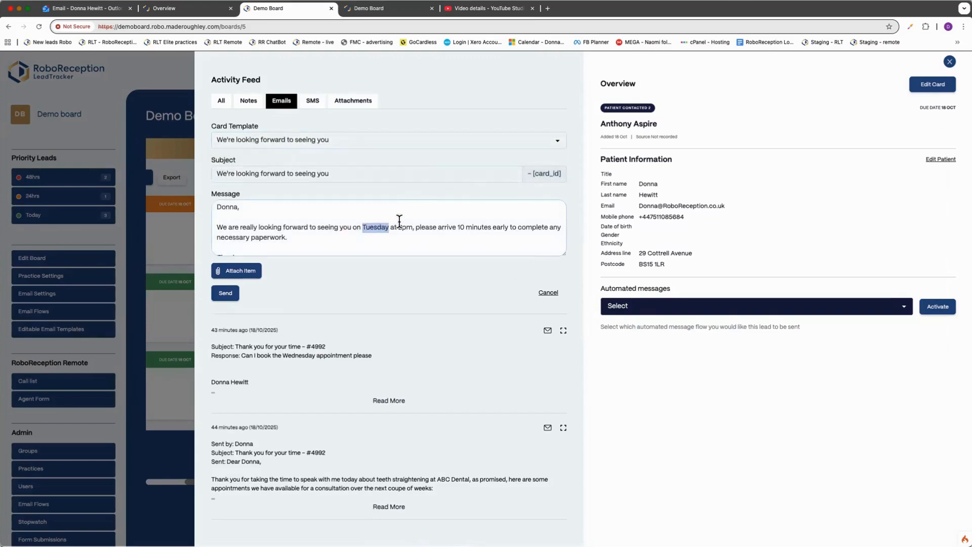
pyautogui.write('Wednesday')
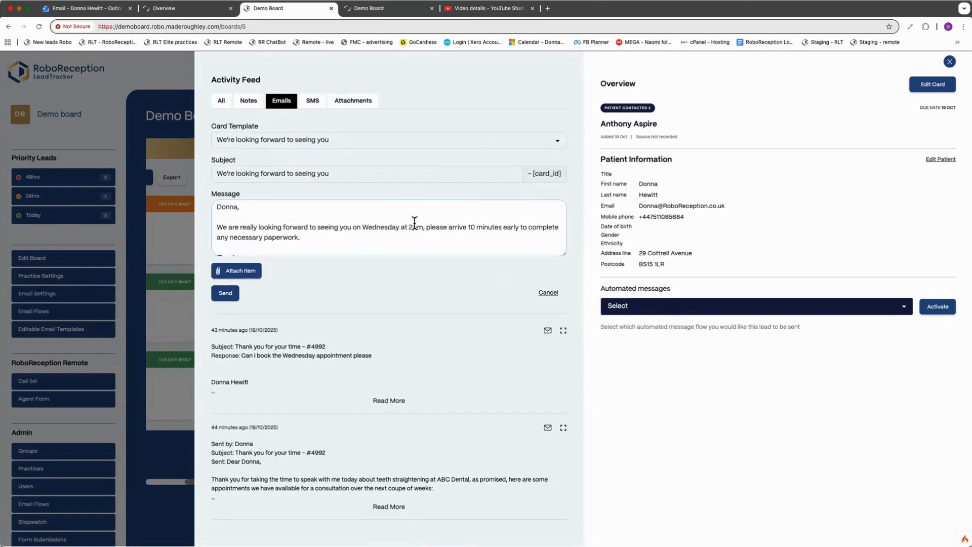
pyautogui.click(414, 227)
pyautogui.press('BackSpace')
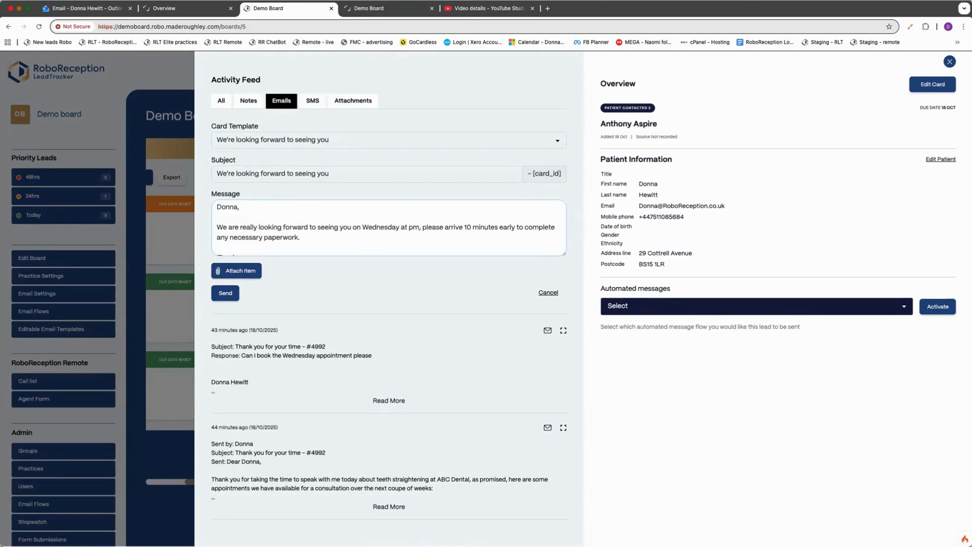
pyautogui.write('3.15')
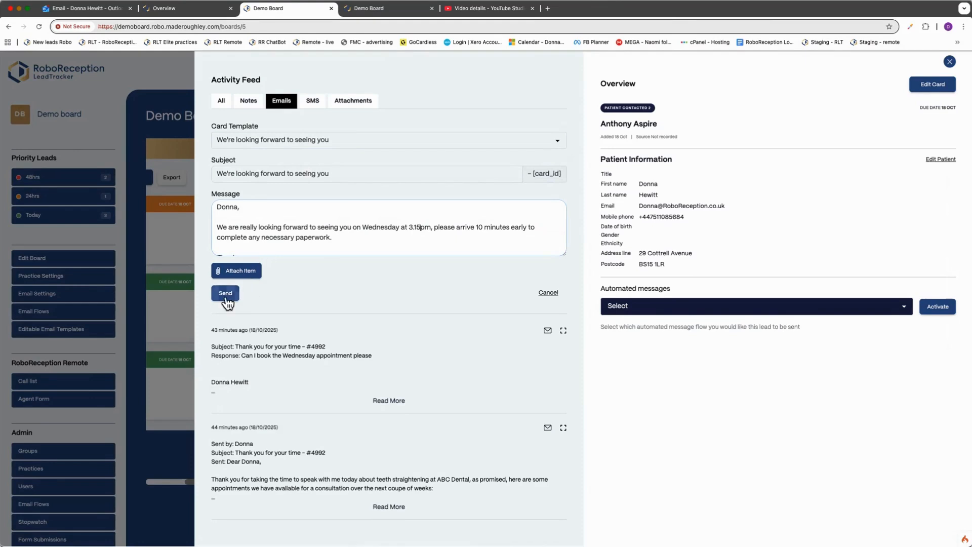
pyautogui.click(226, 298)
pyautogui.scroll(-2, 233, 228)
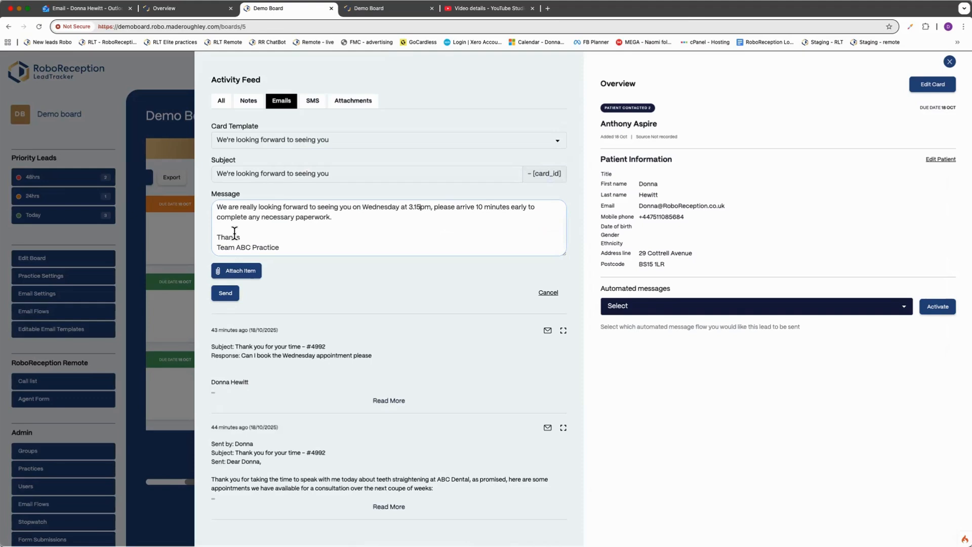
pyautogui.click(225, 294)
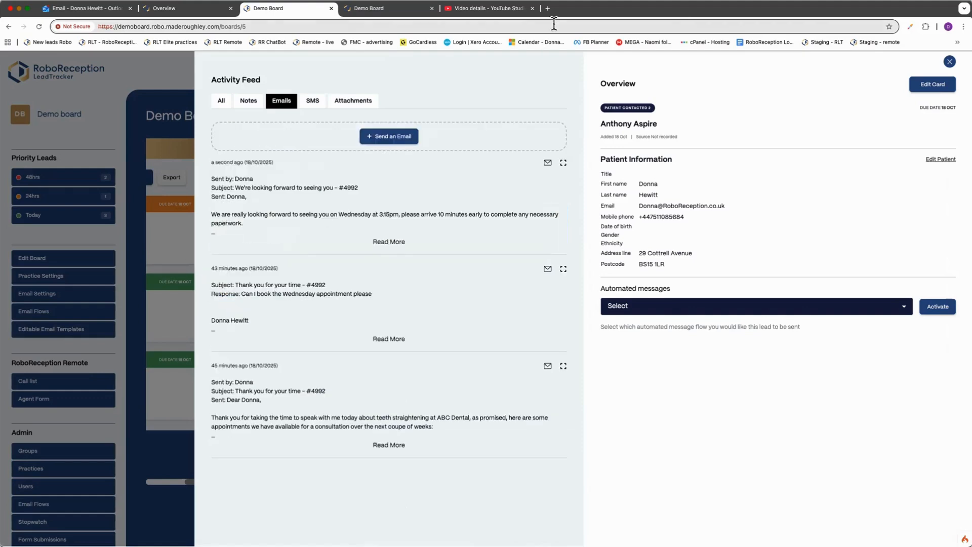